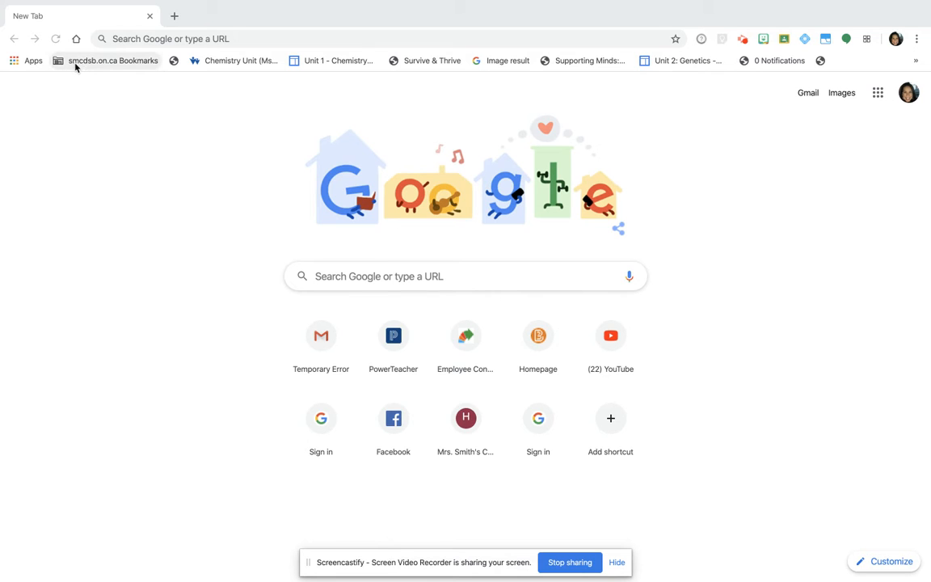
- Open Student Connect from the smcdsb.on.ca bookmarks and look over the homepage's My Courses list
left_click(105, 61)
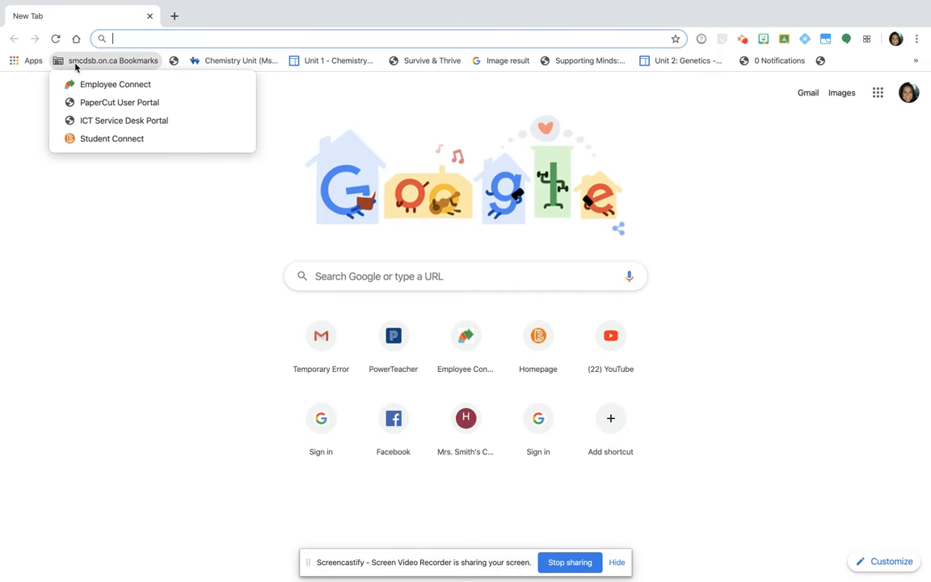
left_click(93, 137)
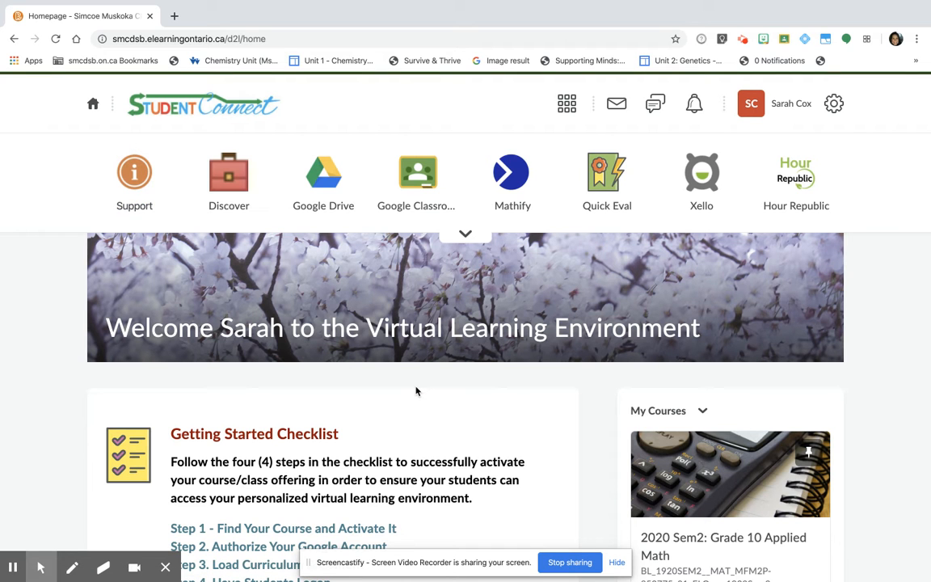
scroll(416, 391, "down", 5)
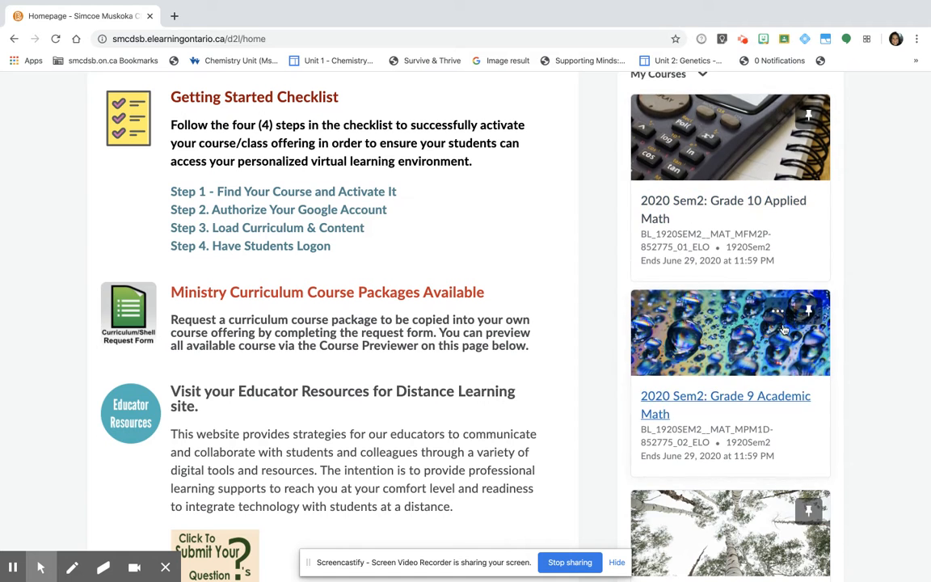
scroll(557, 381, "up", 5)
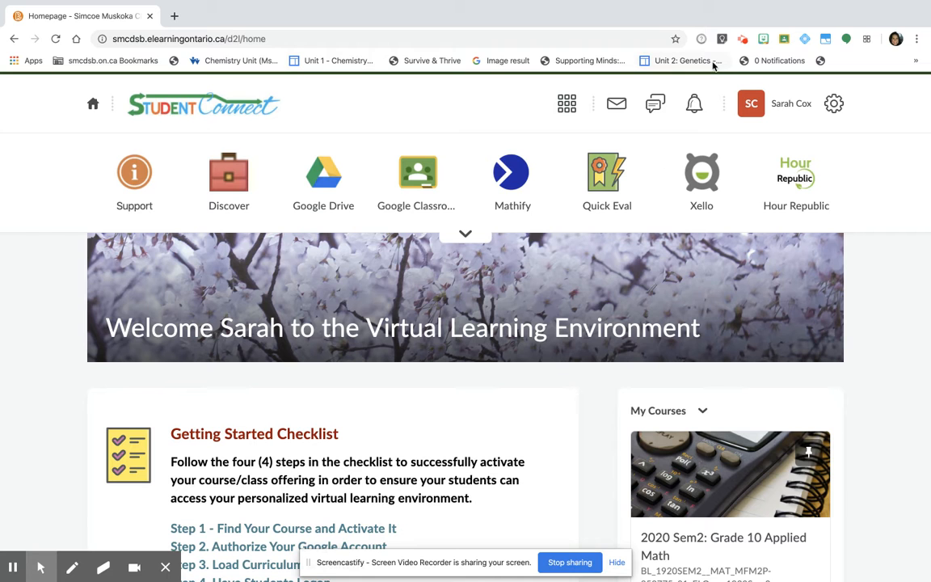
- Browse the list of all available courses and open the 2020 Sem2: Grade 9 Academic Math course
left_click(566, 105)
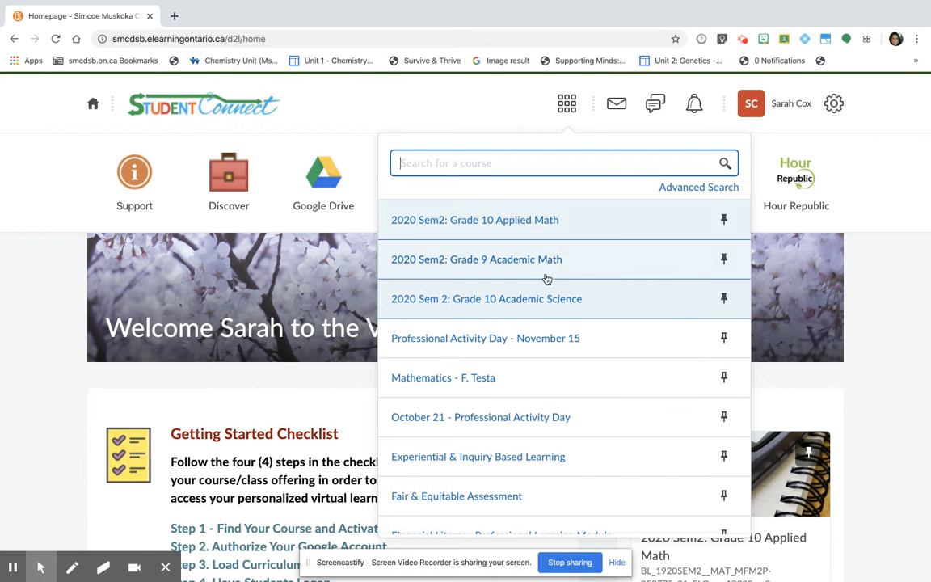
scroll(557, 260, "down", 4)
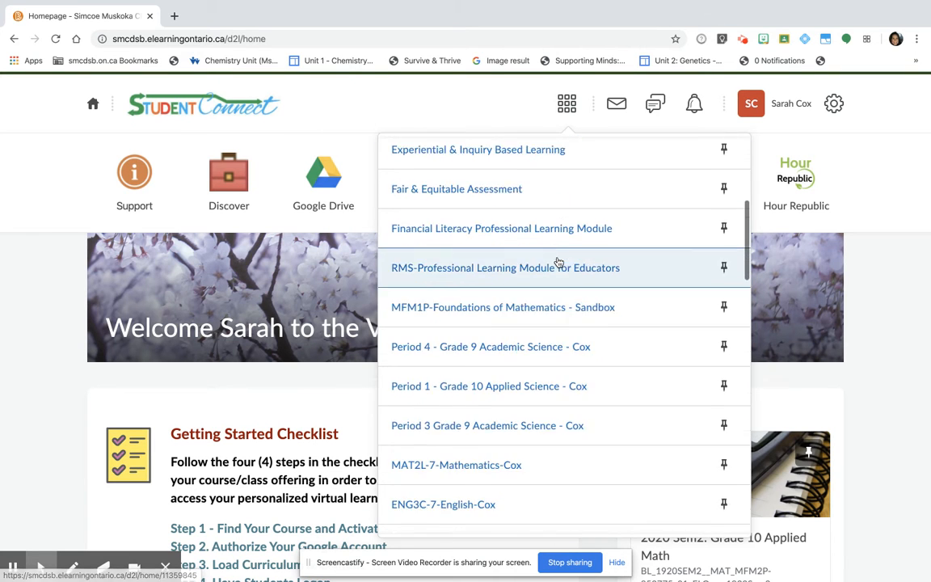
scroll(557, 260, "down", 3)
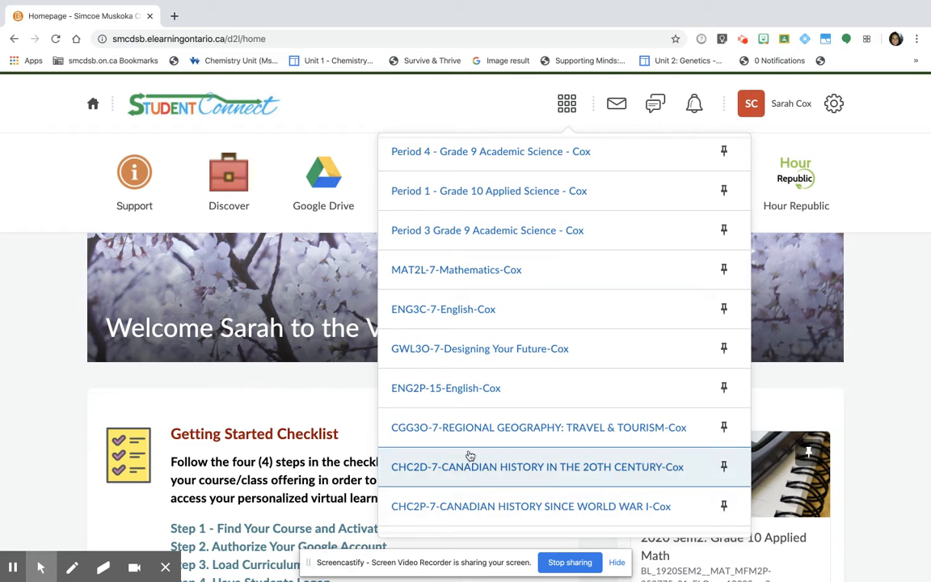
scroll(473, 489, "down", 2)
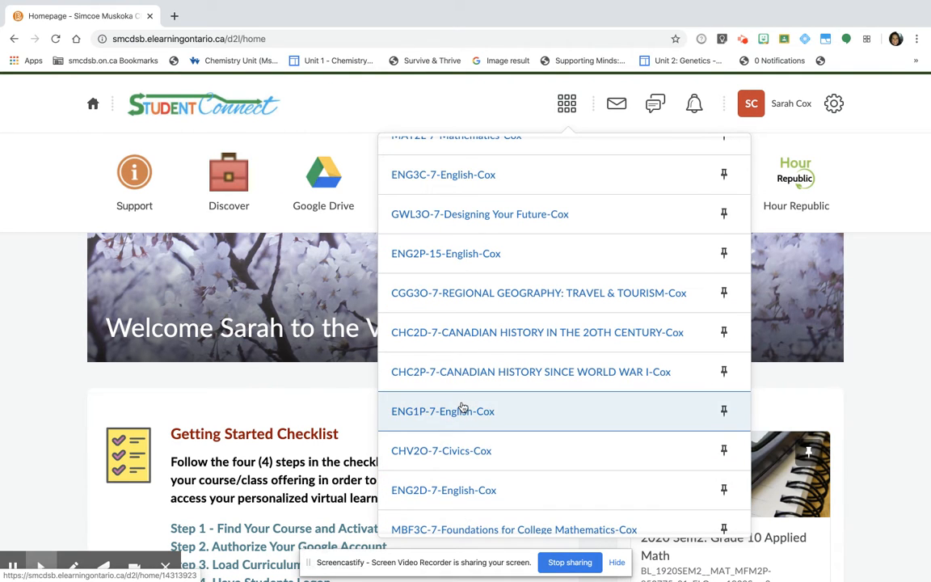
scroll(575, 354, "up", 4)
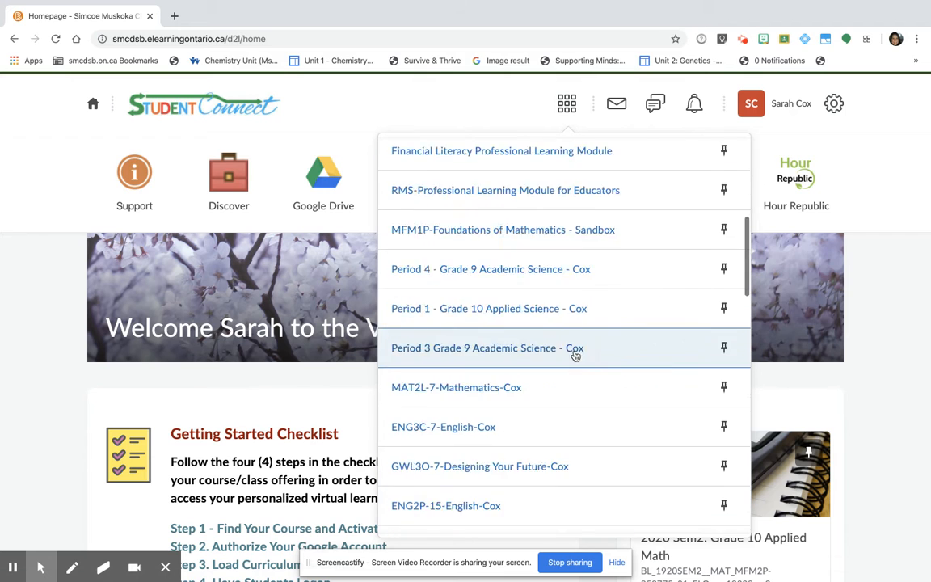
scroll(575, 354, "up", 6)
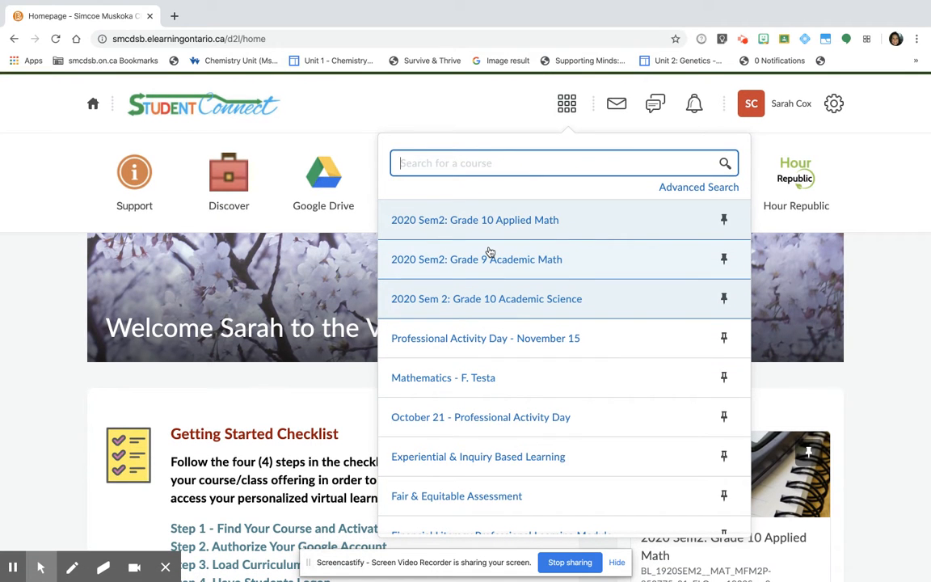
left_click(490, 265)
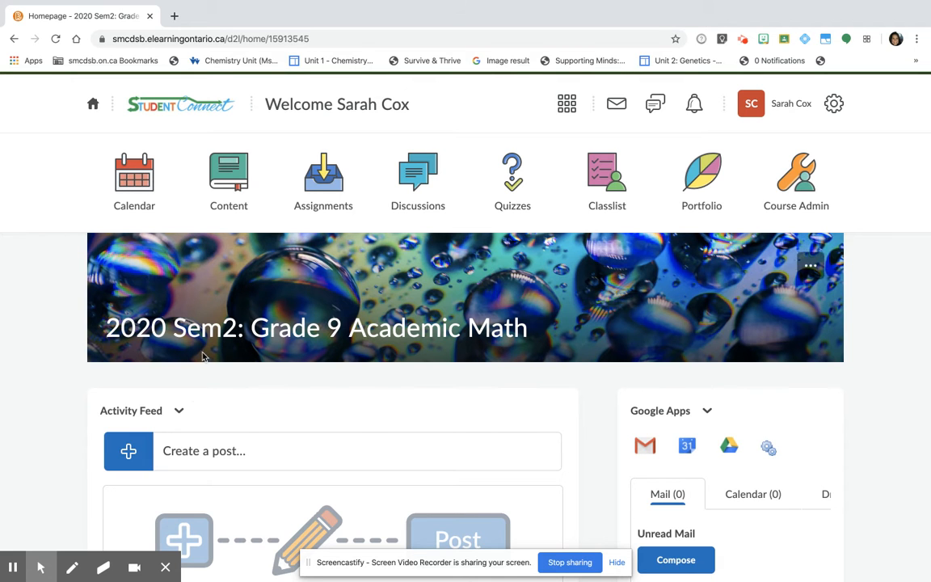
- Look over the course homepage and open the Change Image gallery for the course banner
scroll(361, 426, "down", 3)
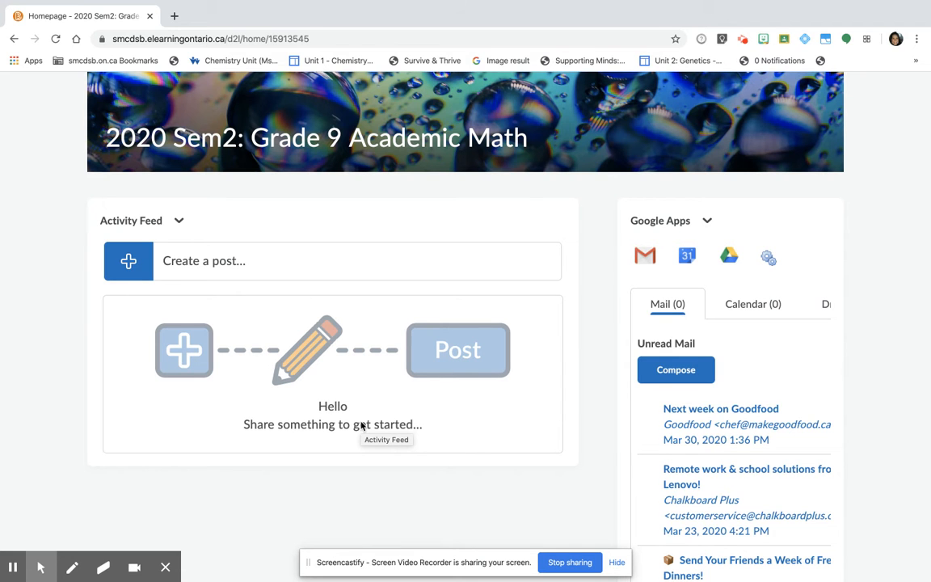
scroll(361, 426, "up", 3)
scroll(361, 426, "down", 1)
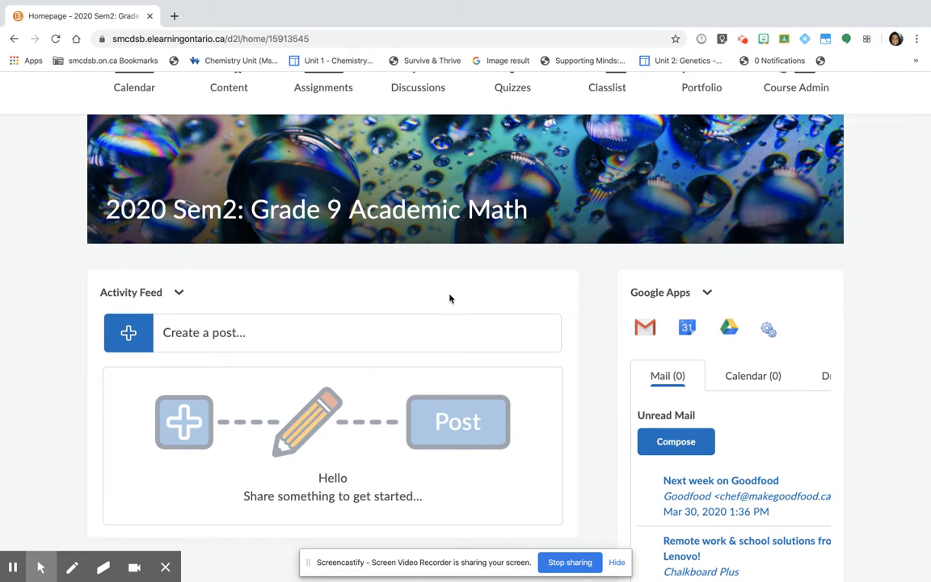
scroll(449, 302, "up", 1)
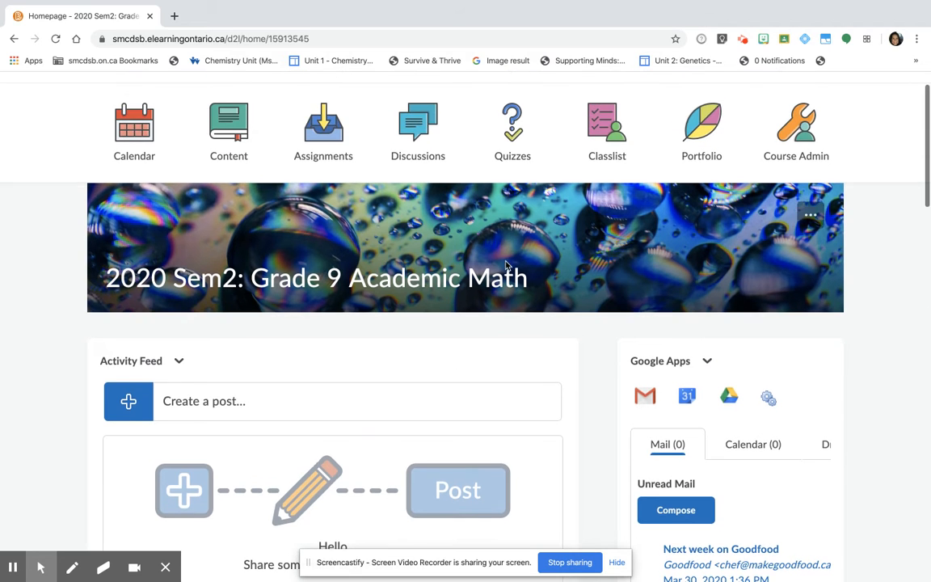
left_click(810, 213)
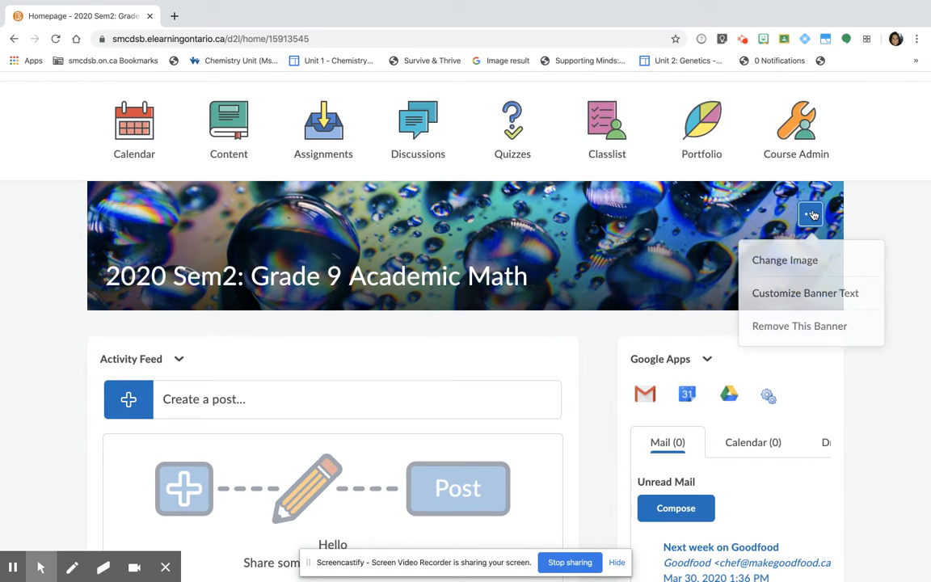
left_click(785, 262)
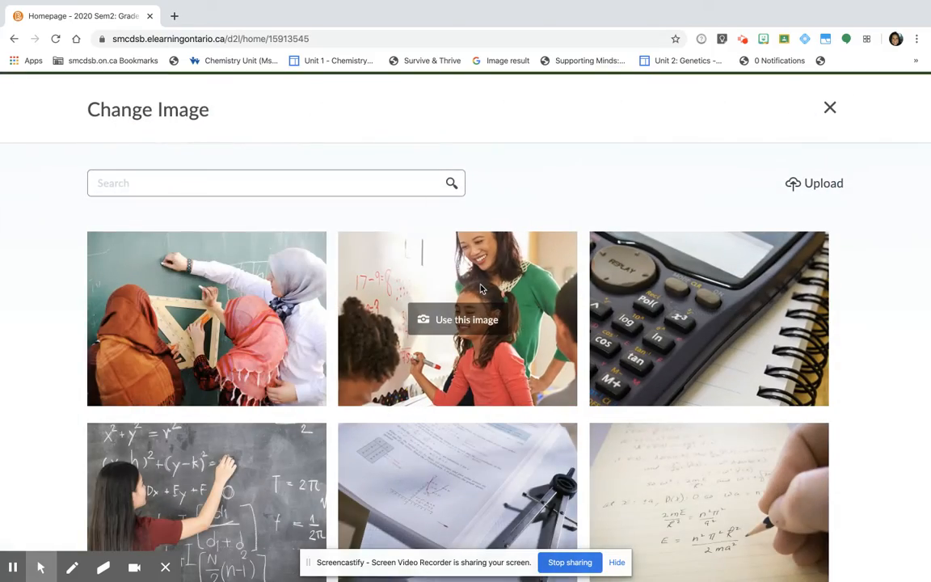
- Browse the gallery and set the banner to the blue image of a geometry drawing beside calculator keys
scroll(480, 288, "down", 2)
scroll(480, 289, "down", 3)
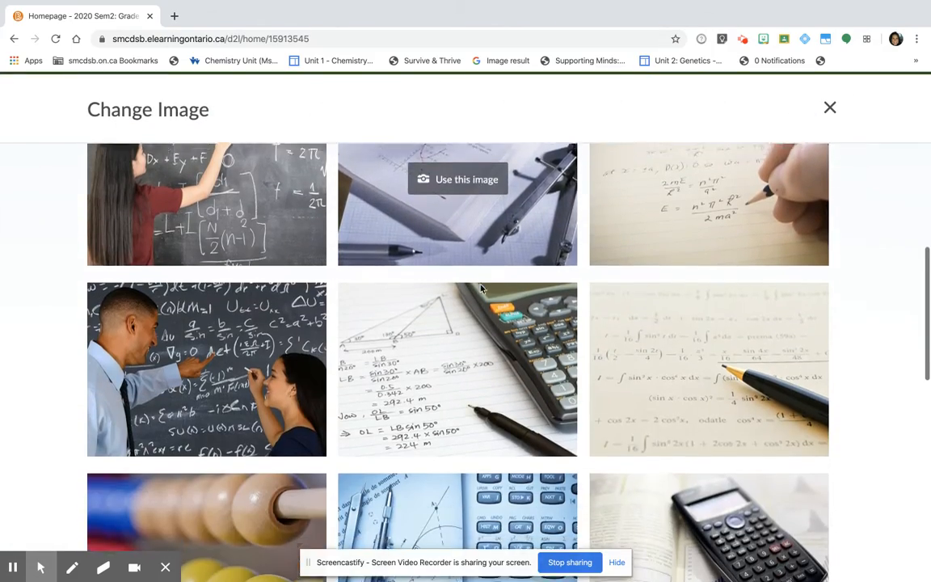
scroll(480, 288, "down", 5)
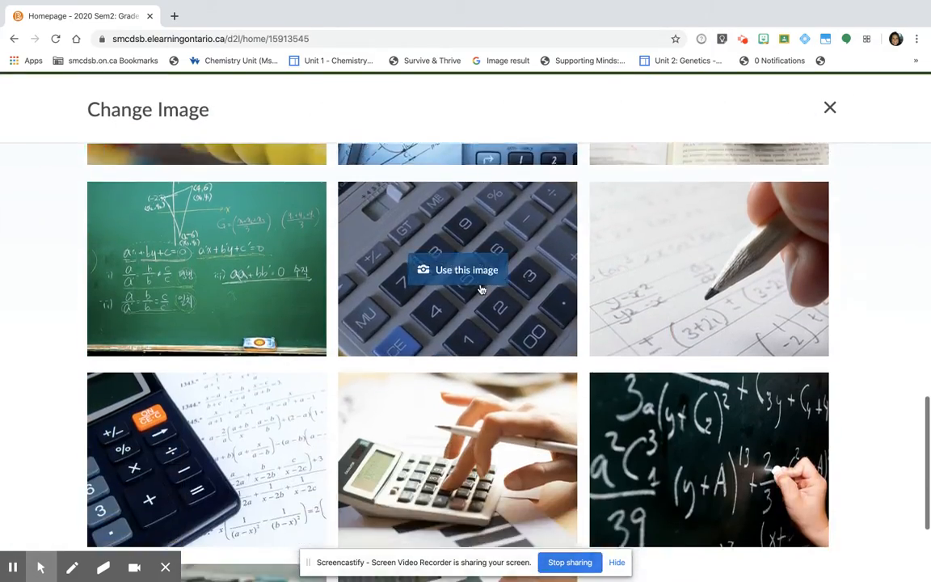
scroll(480, 289, "down", 3)
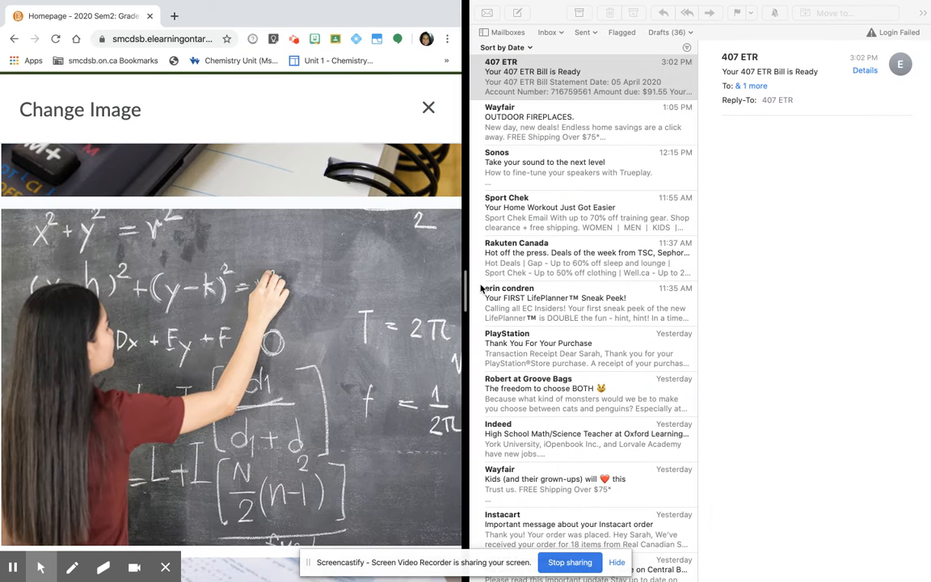
mouse_move(898, 1)
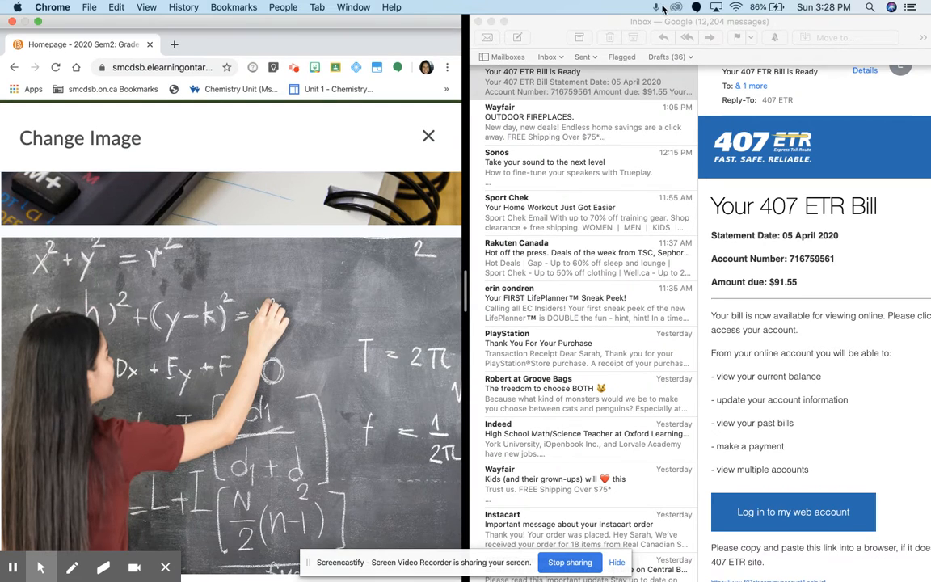
left_click(478, 22)
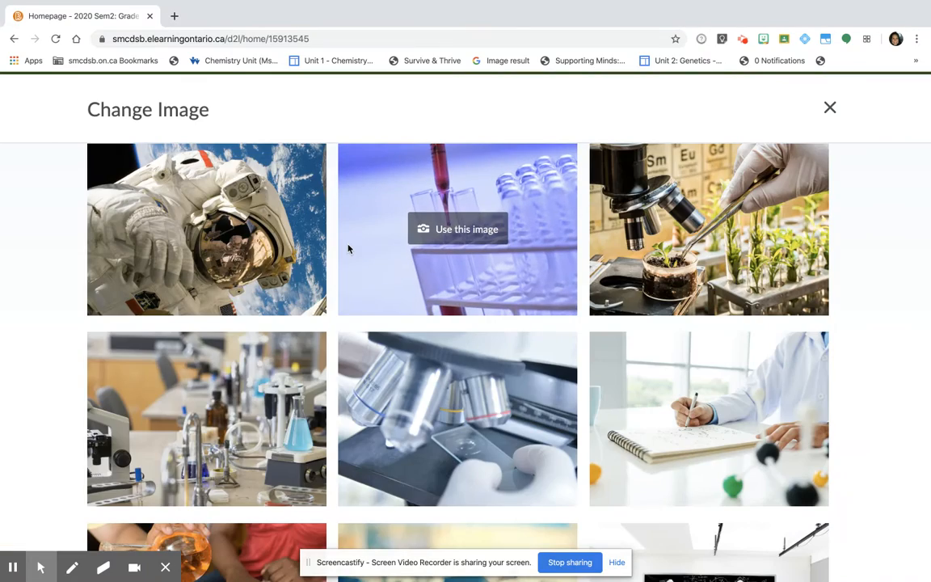
scroll(388, 243, "up", 5)
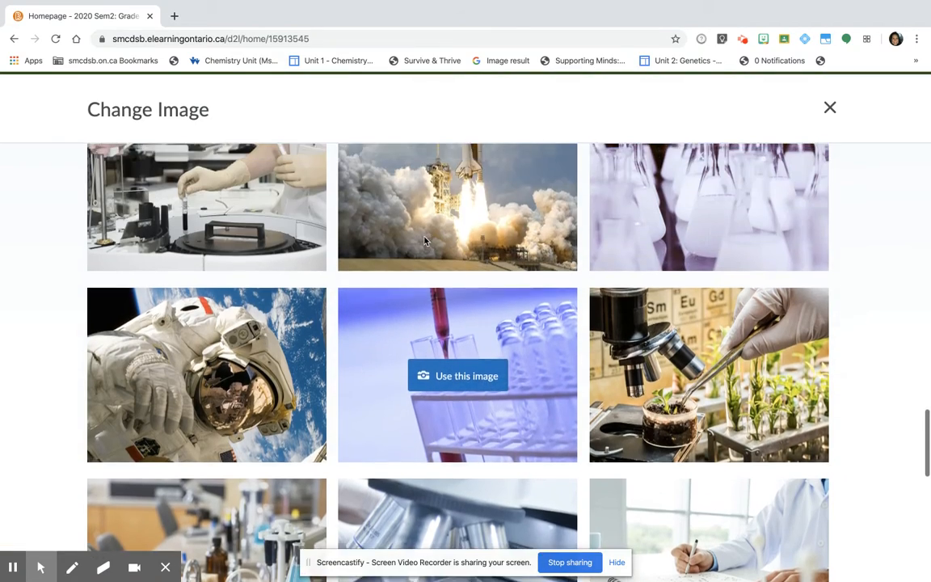
scroll(424, 241, "up", 8)
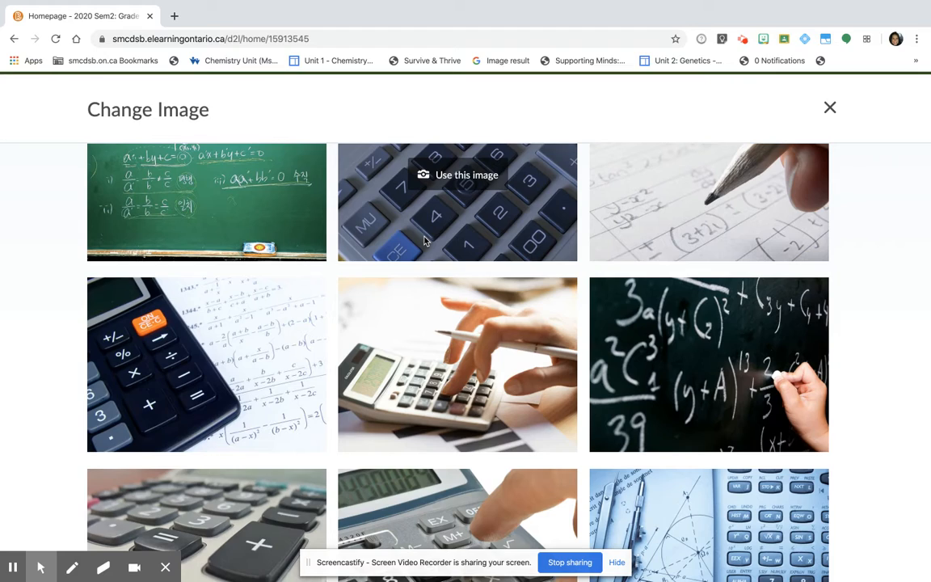
scroll(426, 241, "up", 4)
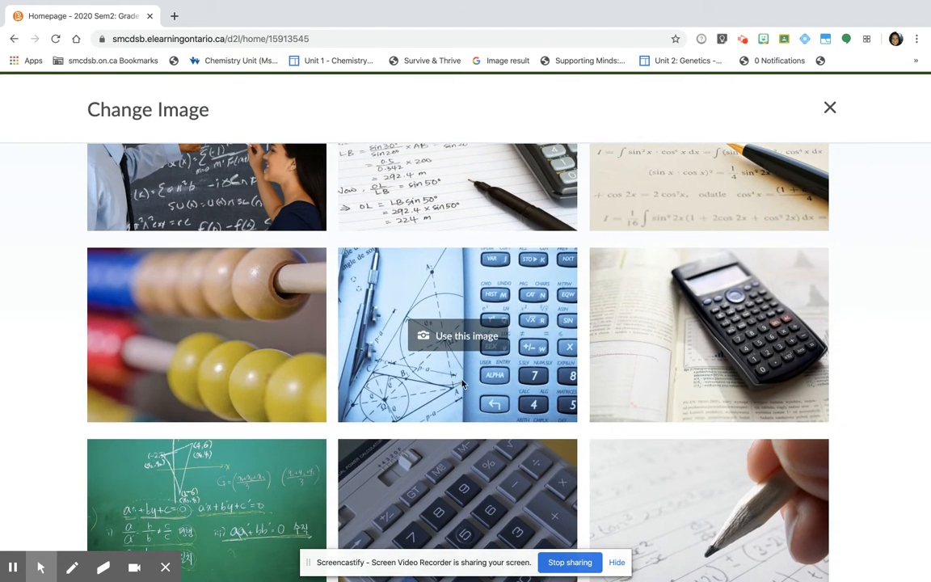
left_click(457, 340)
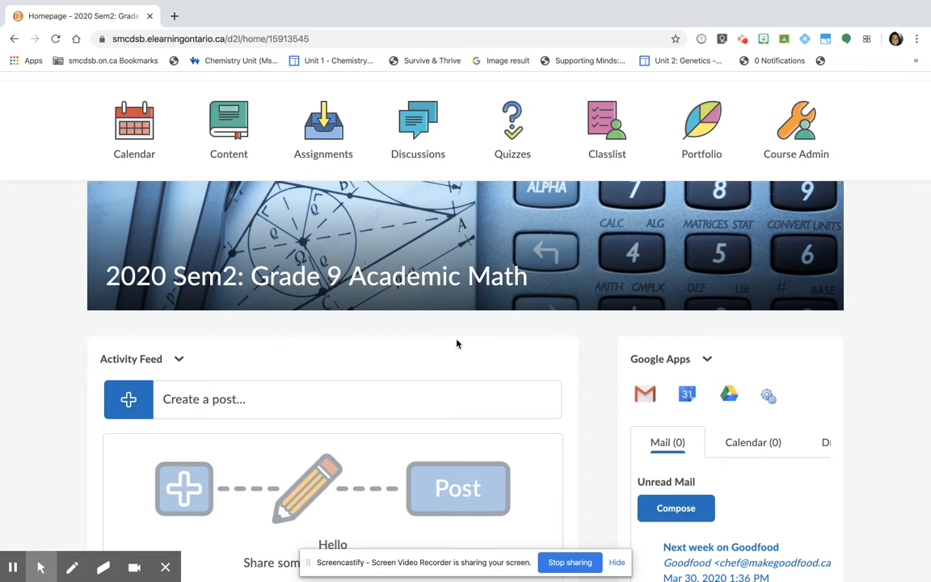
- Look over the Activity Feed and Google Apps widgets, and switch the course to the _Student role view
scroll(73, 393, "up", 2)
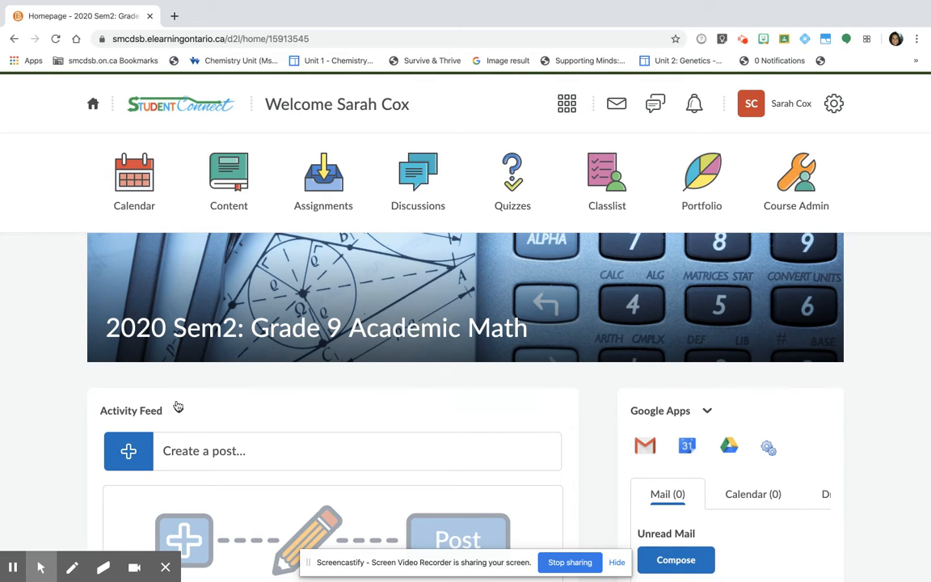
scroll(381, 506, "down", 1)
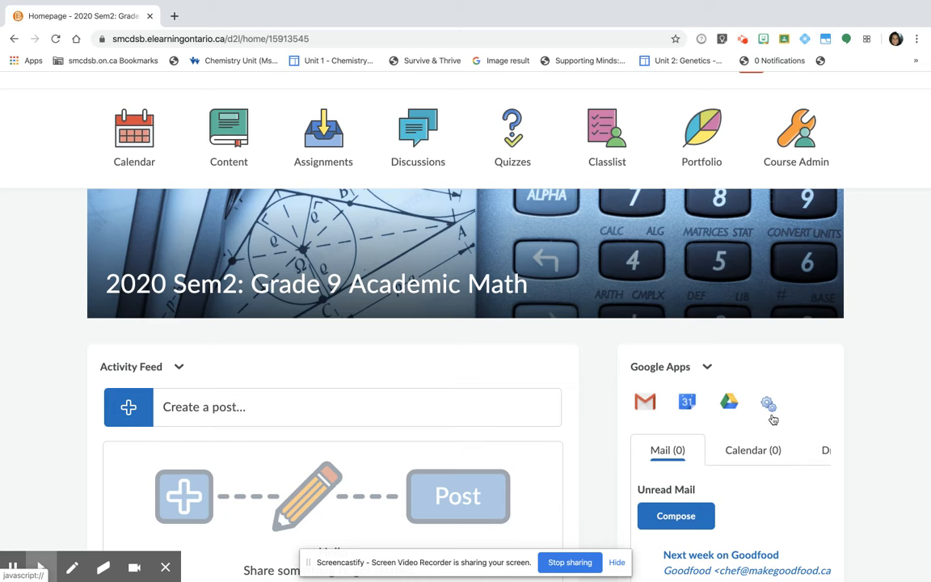
scroll(772, 418, "up", 1)
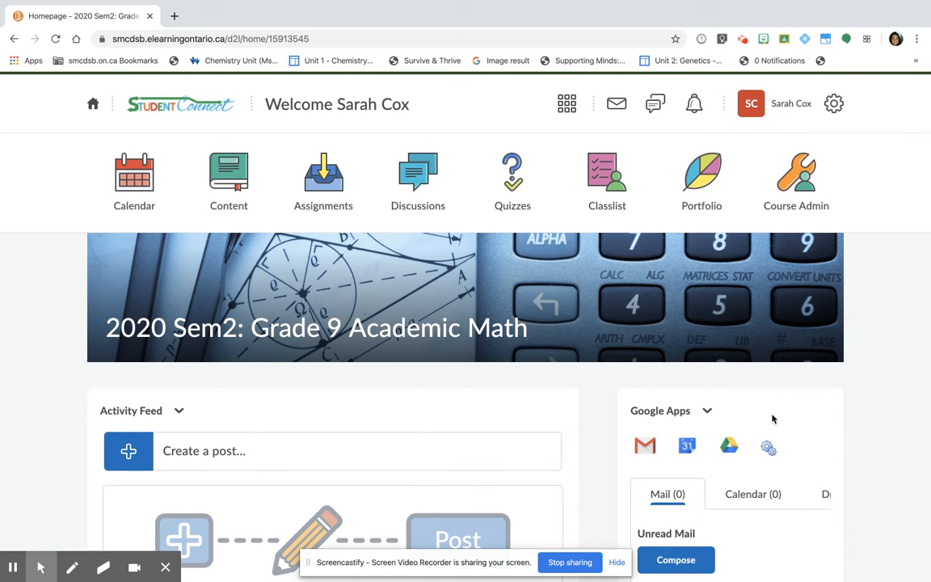
left_click(791, 105)
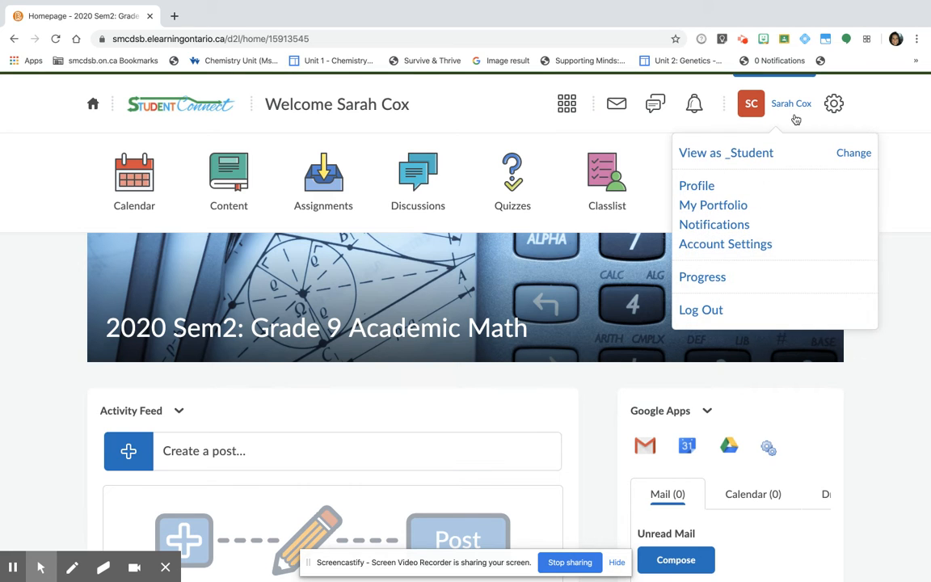
left_click(745, 153)
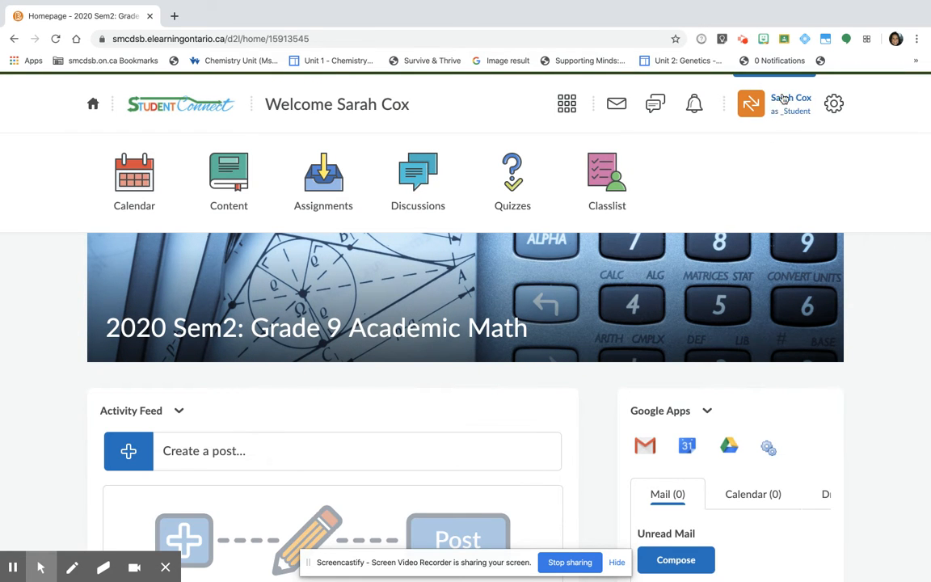
- Review the course homepage in the student view and open the course's Content area
scroll(651, 353, "down", 3)
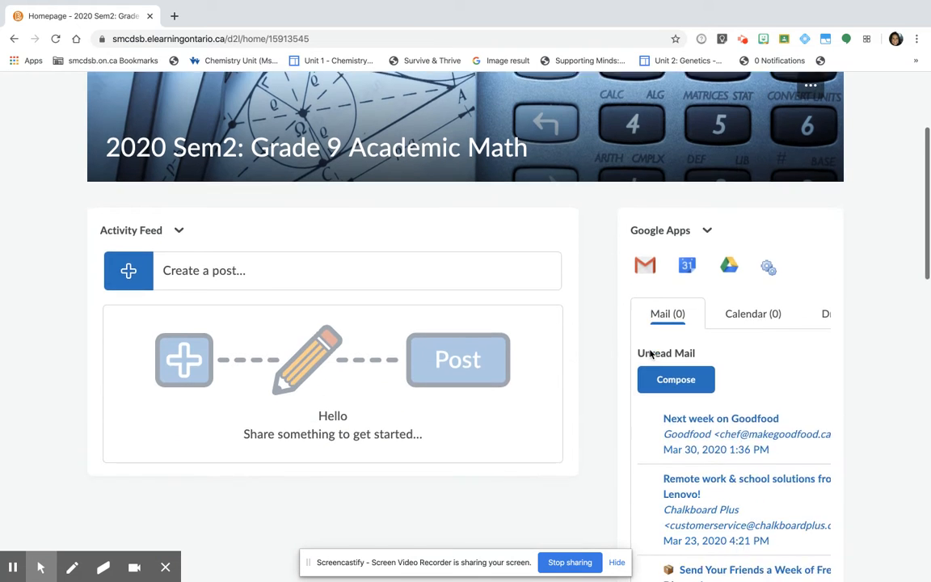
scroll(651, 353, "up", 1)
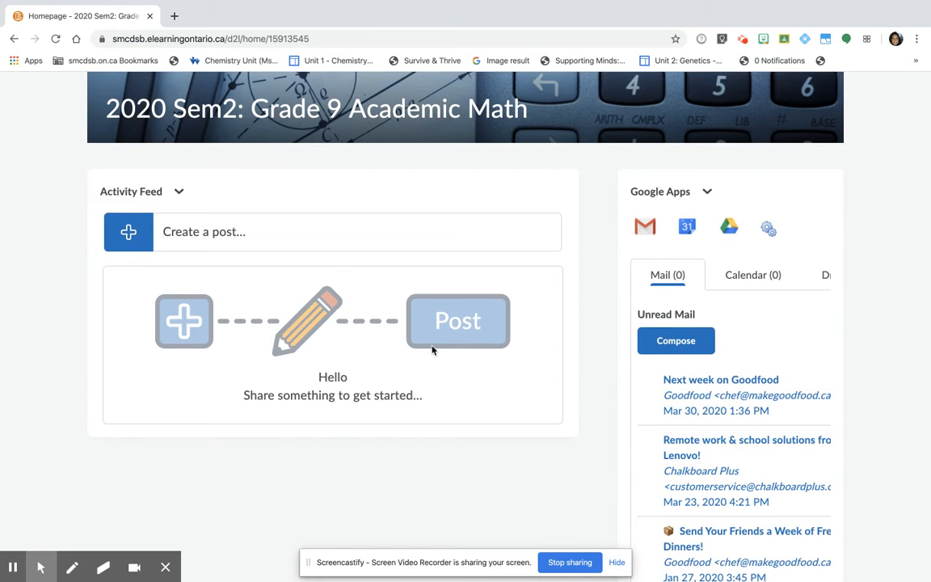
scroll(433, 350, "down", 1)
scroll(433, 350, "up", 1)
scroll(433, 350, "up", 3)
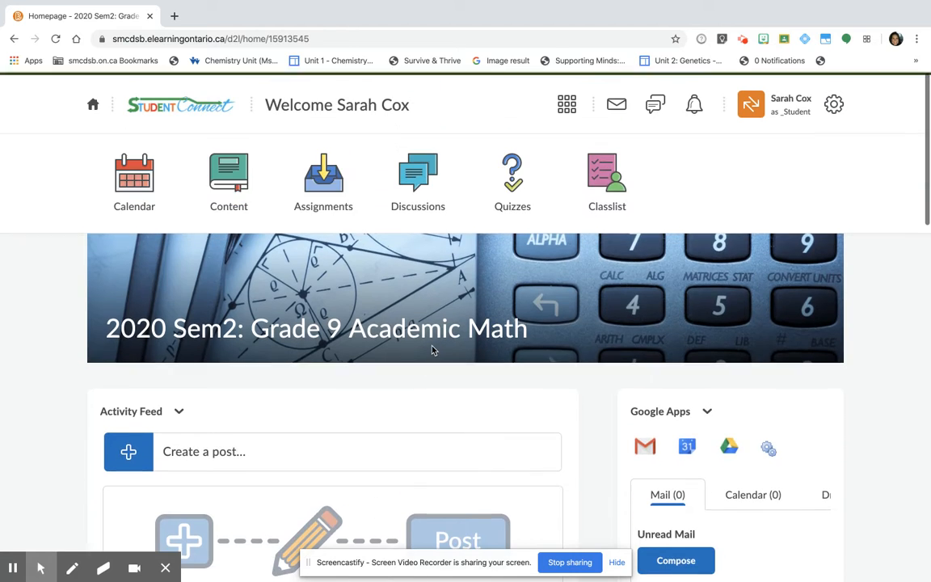
left_click(257, 171)
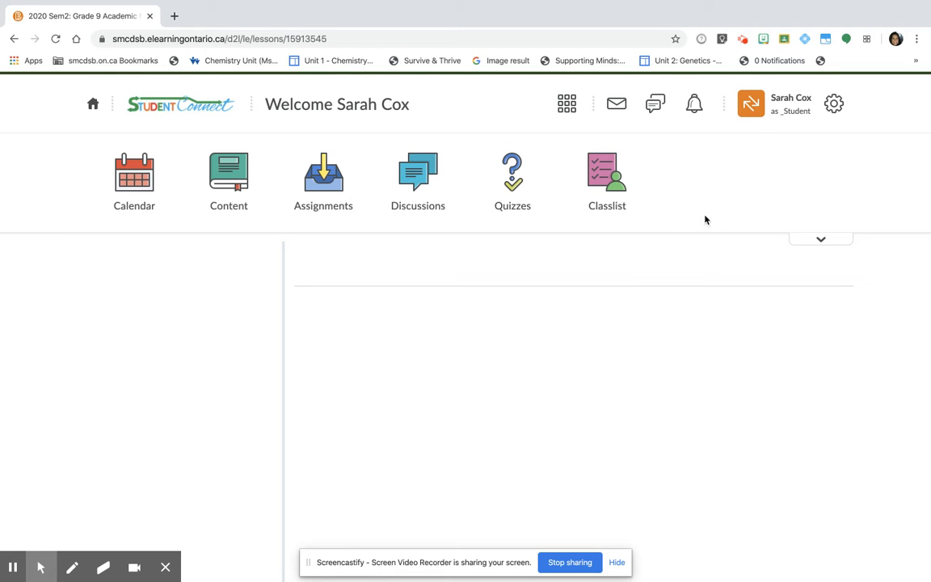
- Exit the _Student role view and open the course's Content area as the instructor
left_click(774, 103)
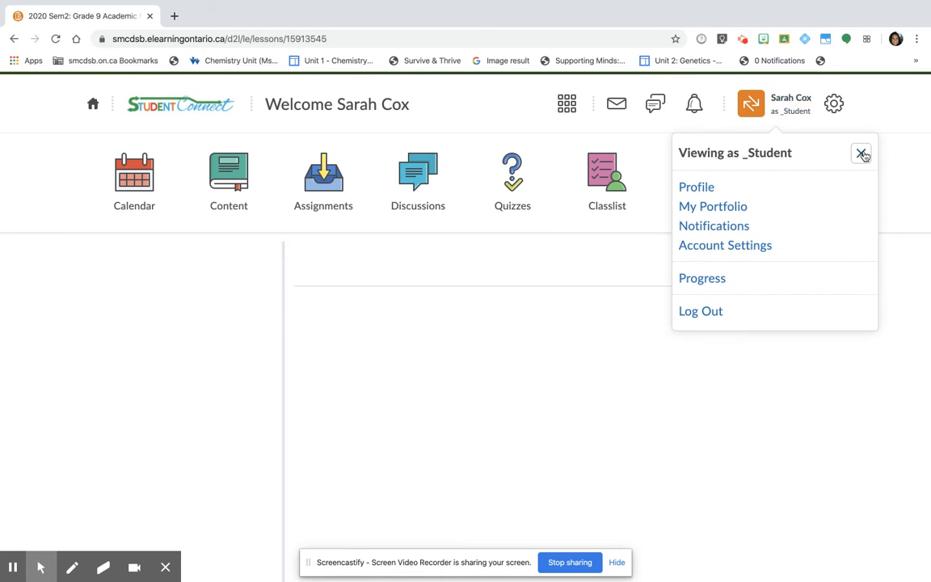
left_click(861, 154)
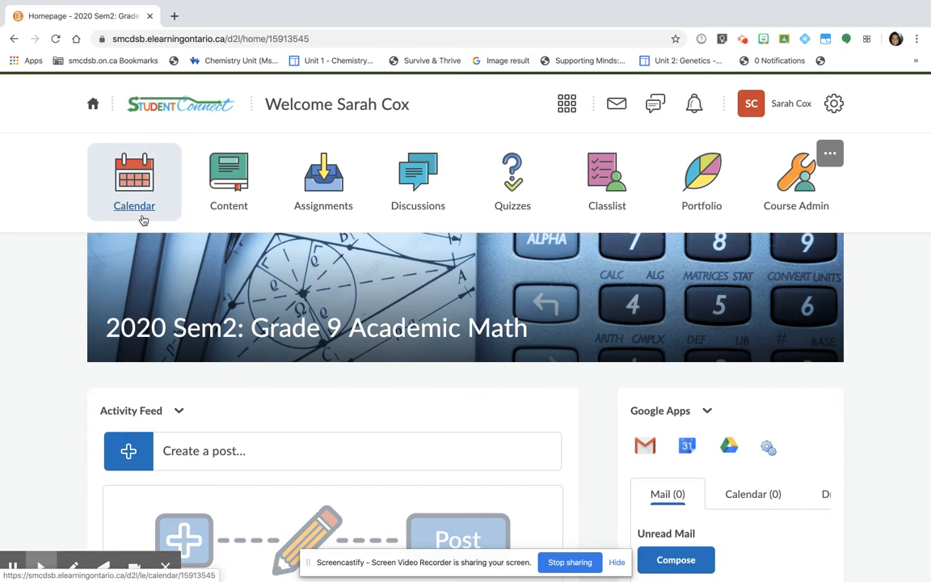
left_click(208, 205)
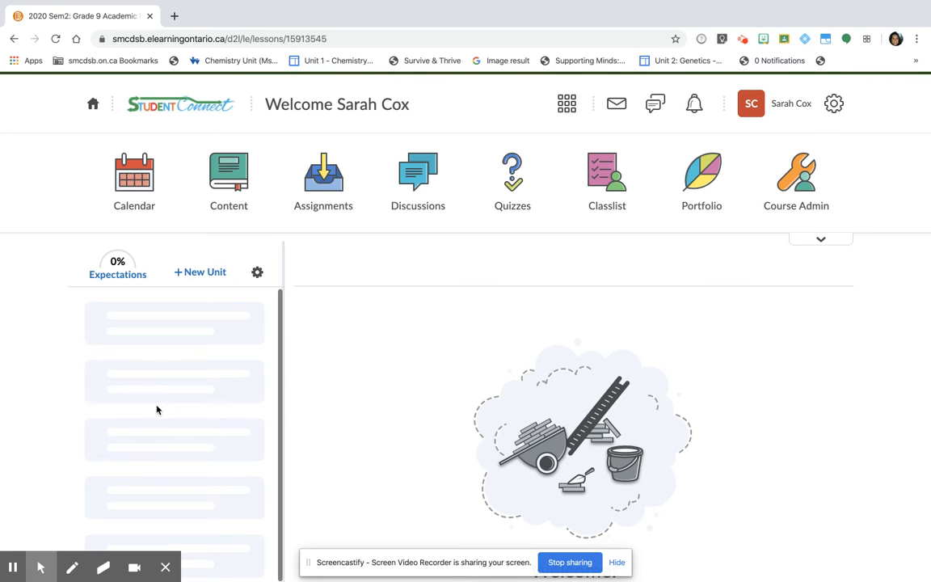
scroll(426, 399, "down", 1)
scroll(426, 399, "up", 1)
scroll(434, 389, "down", 1)
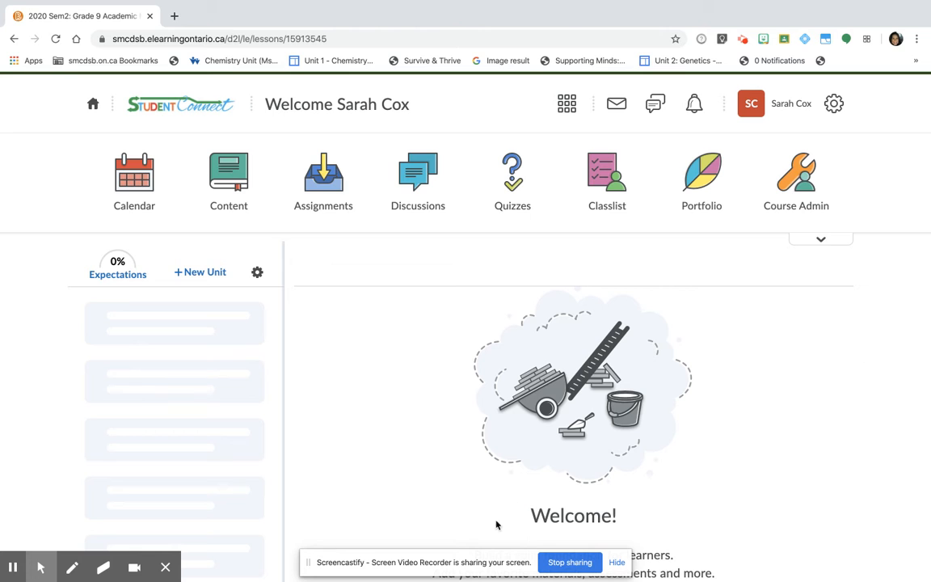
- Create a unit titled "Cycle 2" in the course content and make it visible to students
left_click_drag(494, 556, 580, 11)
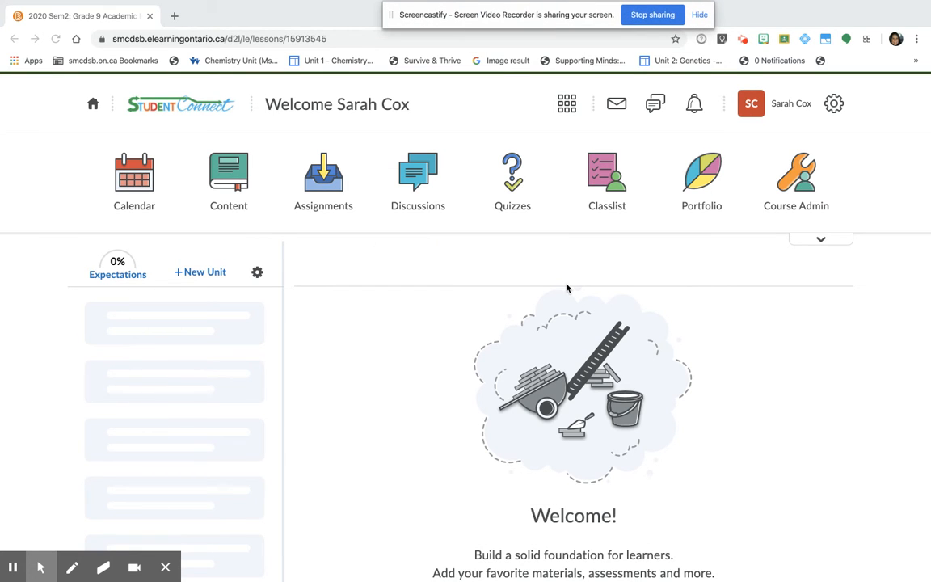
left_click(77, 560)
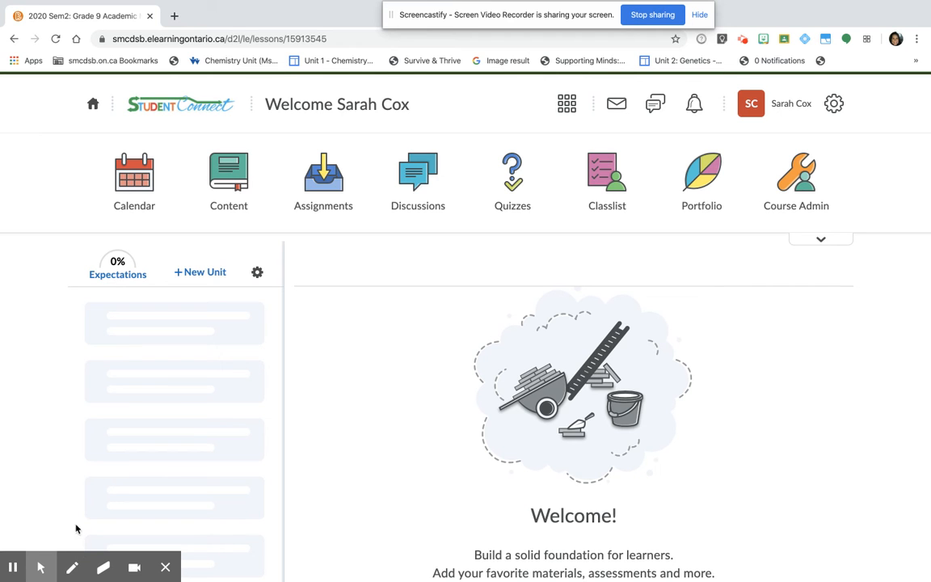
left_click(198, 275)
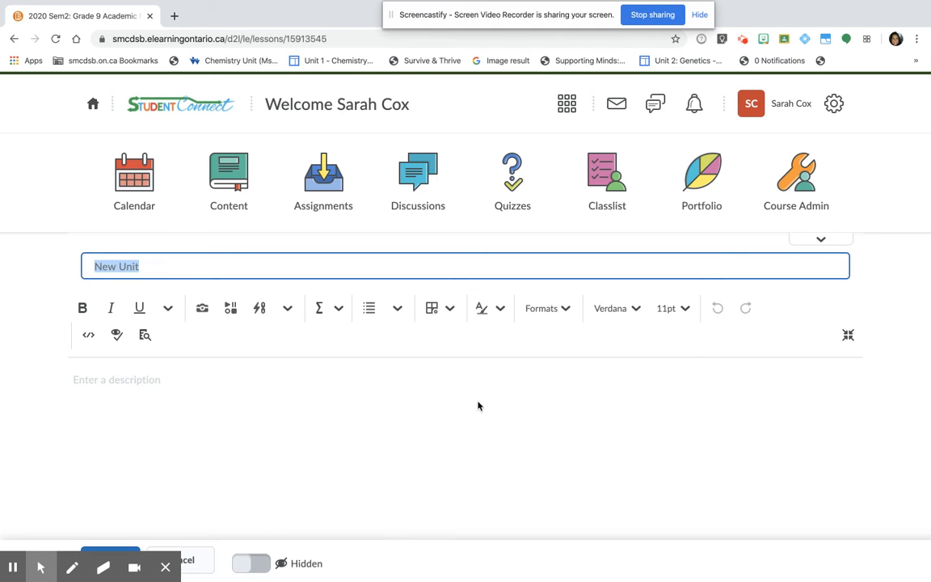
type("Cycle 2")
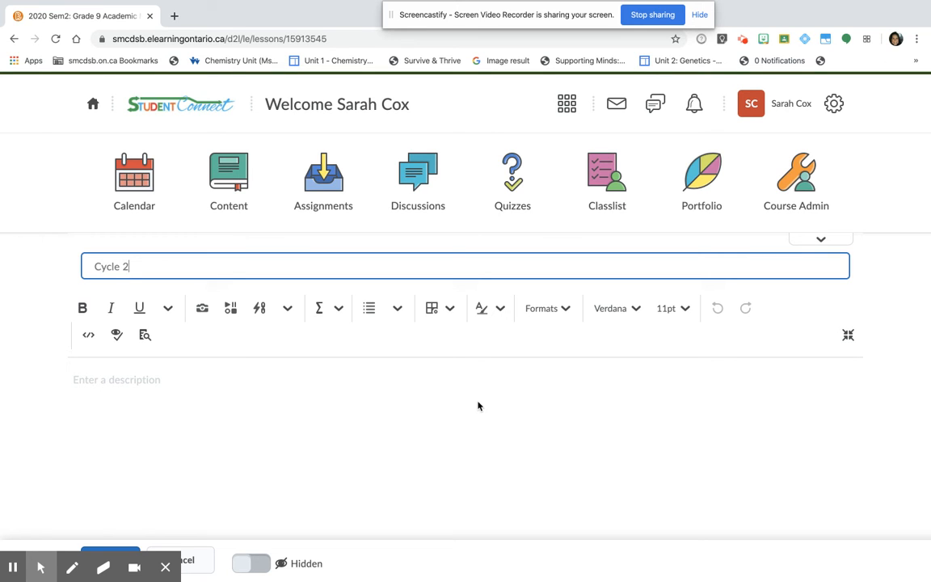
key("Return")
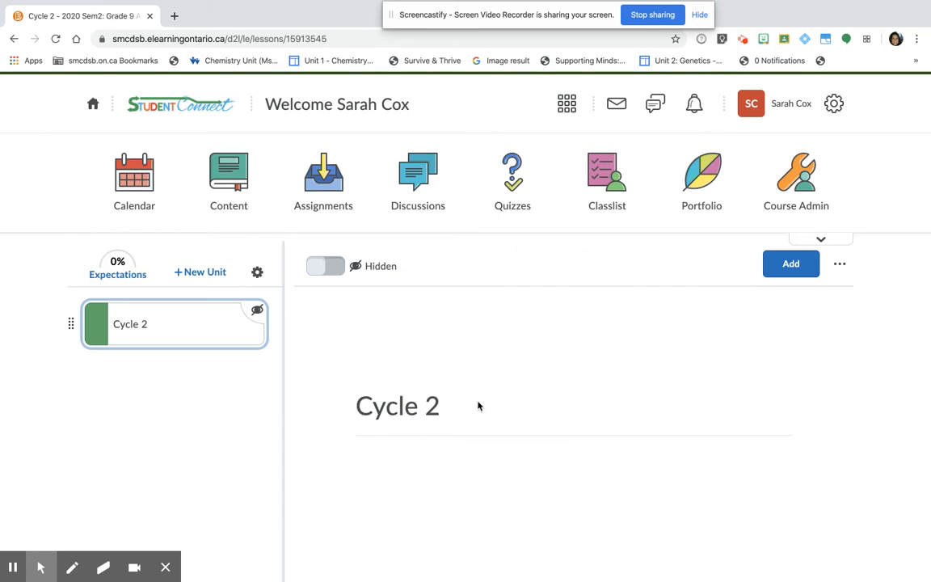
left_click(327, 275)
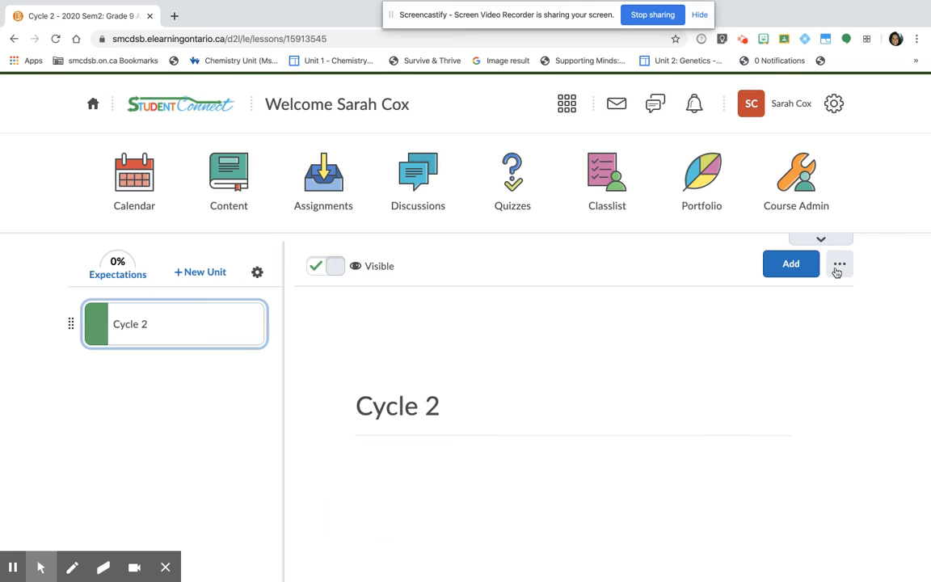
- Add a lesson titled "Combining Like Terms" to the Cycle 2 unit and make it visible to students
left_click(806, 275)
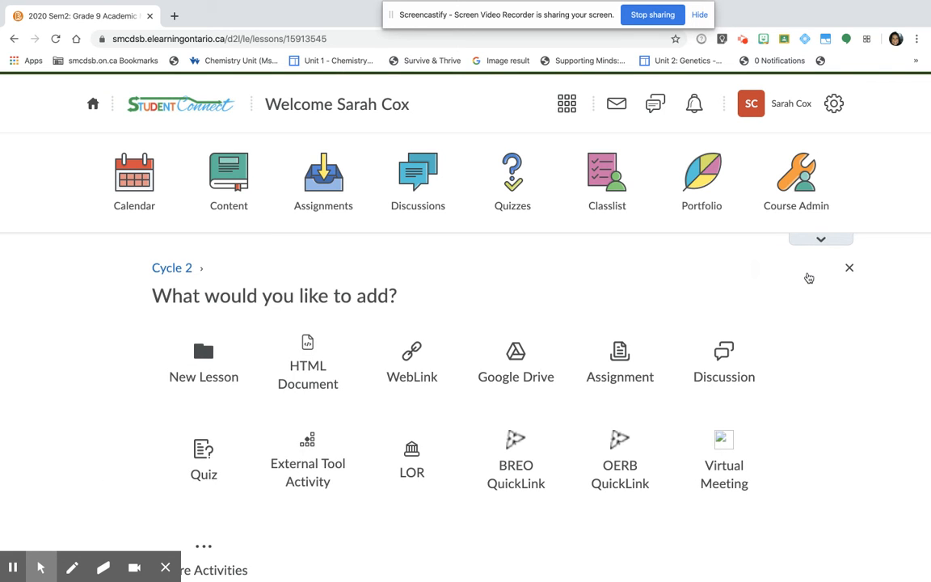
left_click(204, 388)
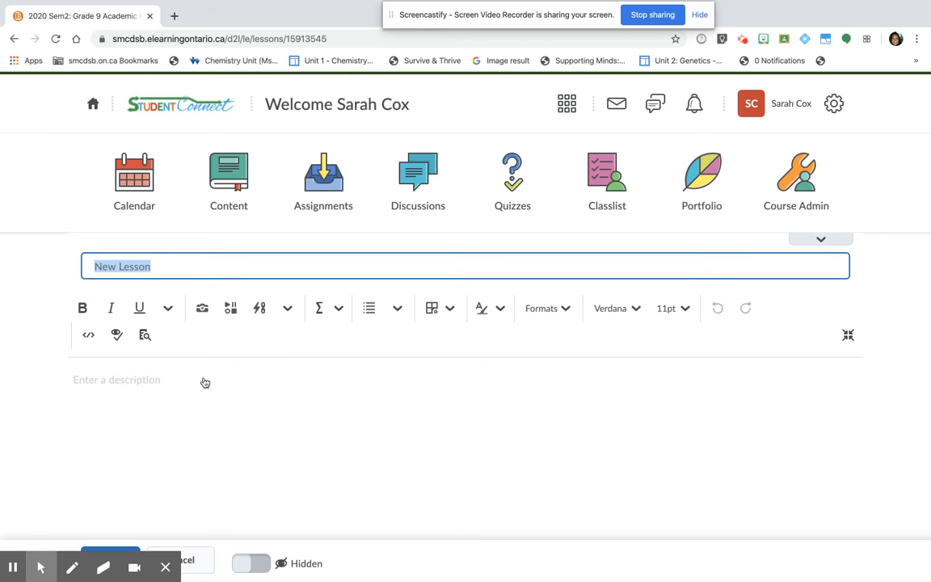
type("Combining LIke")
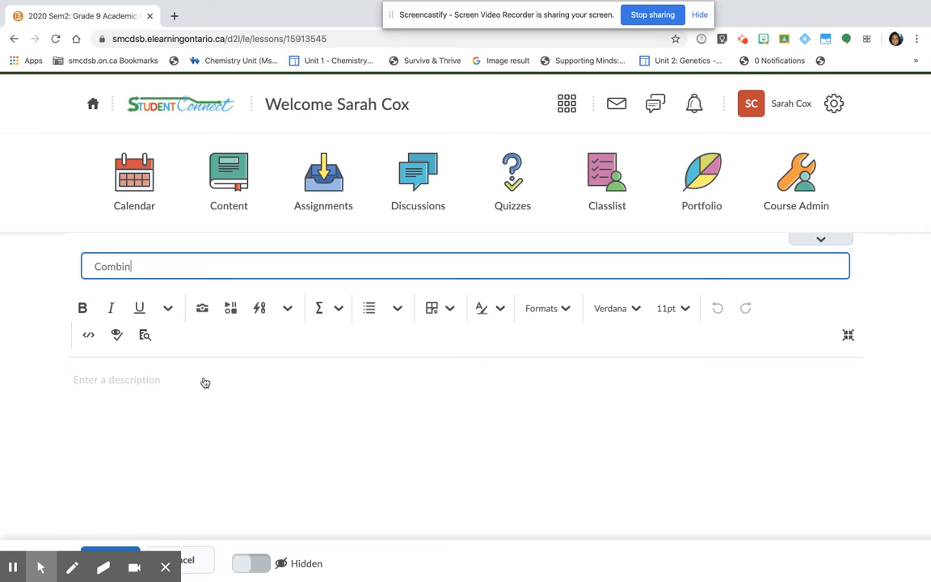
key("BackSpace")
key("BackSpace")
key("BackSpace")
key("BackSpace")
type("ike Terms")
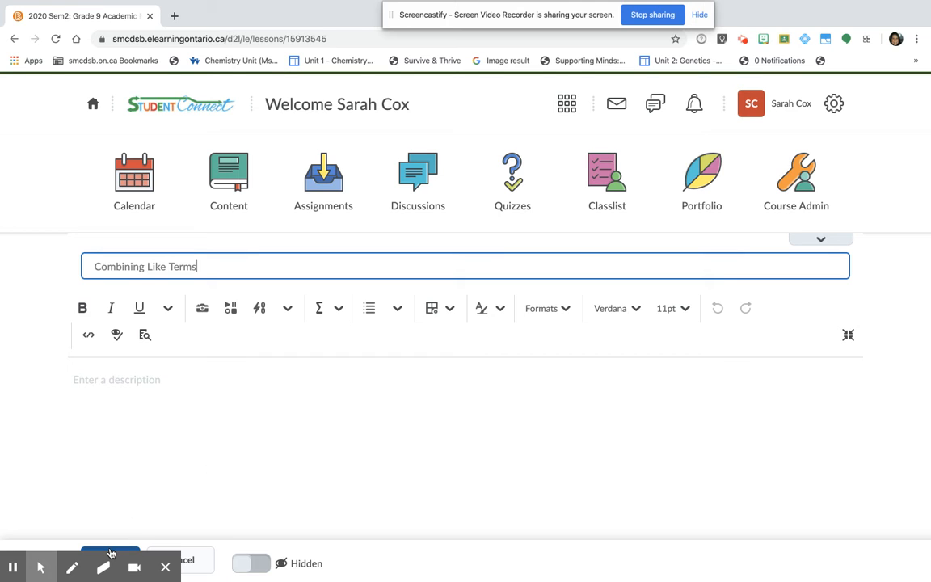
left_click(111, 553)
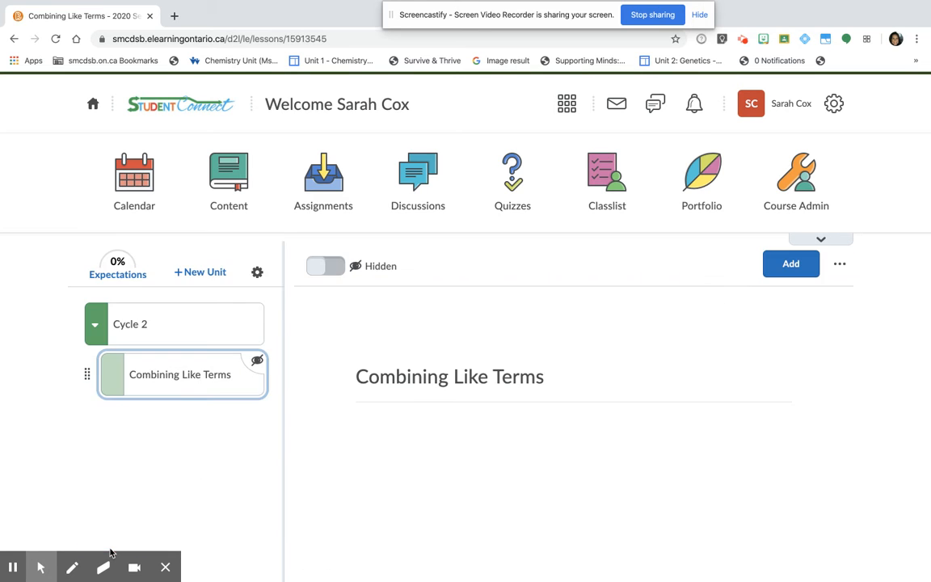
left_click(331, 269)
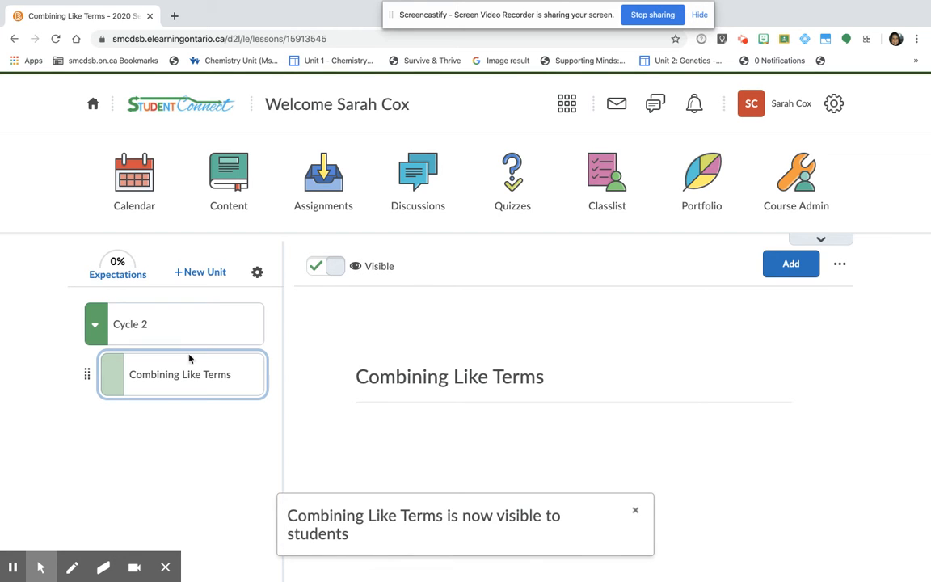
- Start adding Google Drive material to the Combining Like Terms lesson and browse through the MPM1D and Cycle 2 folders to BrightSpace
left_click(164, 399)
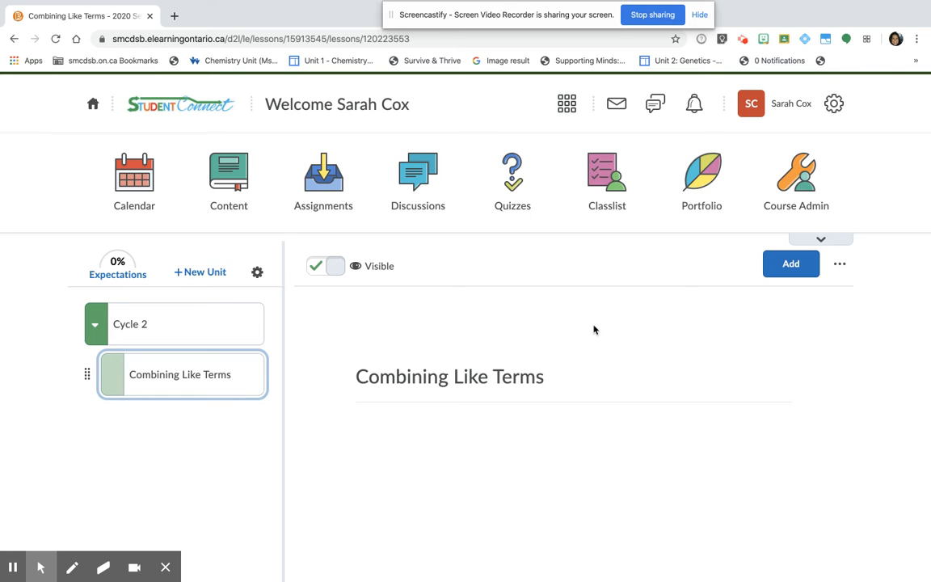
left_click(772, 271)
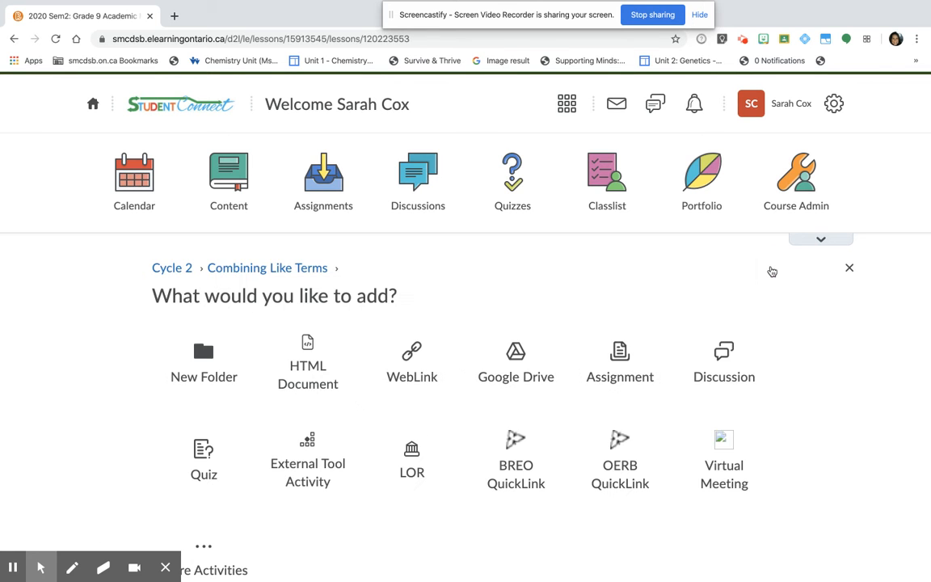
scroll(353, 395, "down", 2)
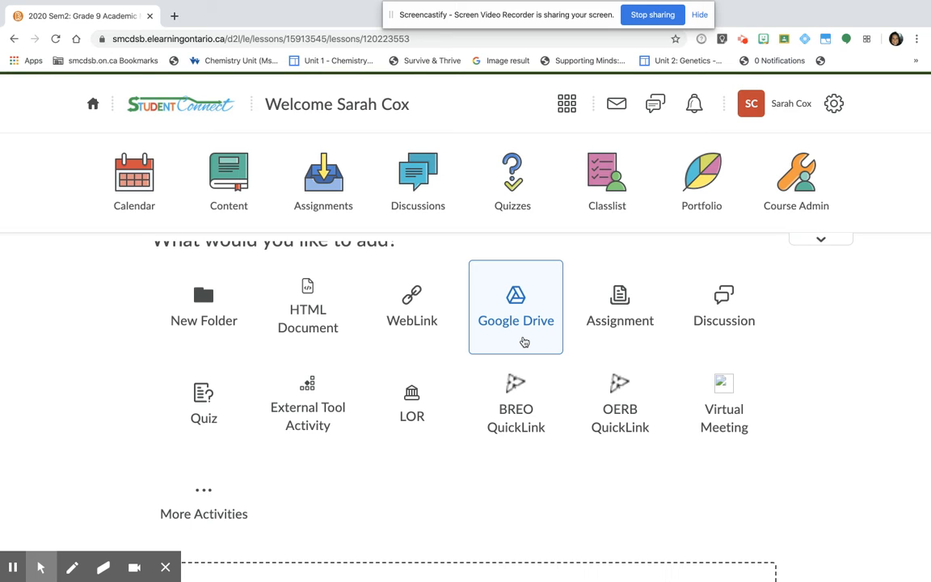
left_click(524, 341)
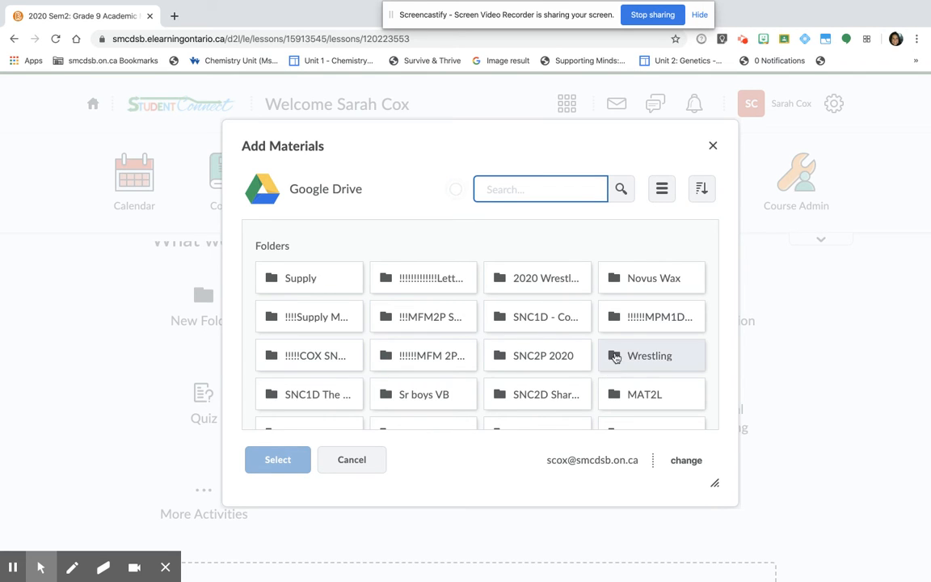
double_click(634, 326)
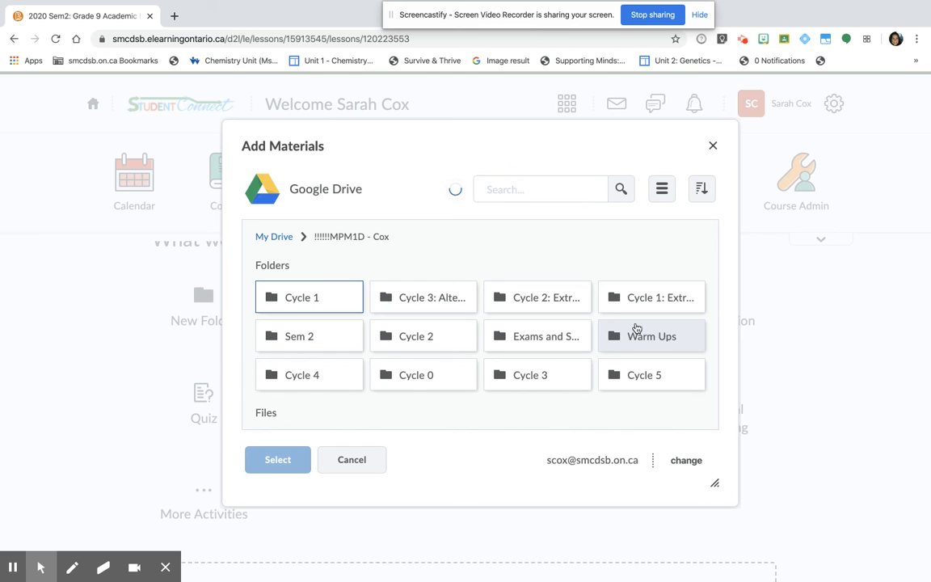
double_click(447, 345)
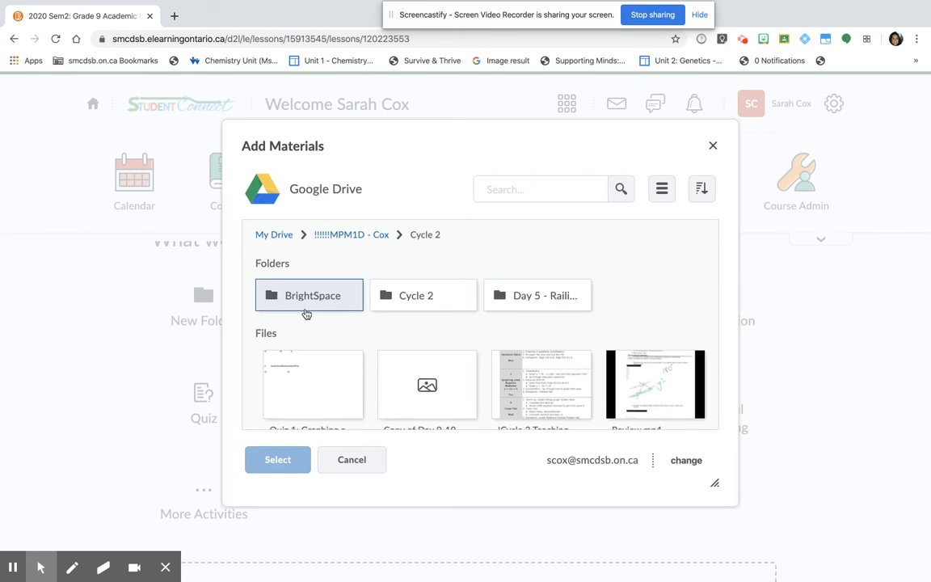
scroll(307, 315, "down", 10)
scroll(307, 316, "up", 10)
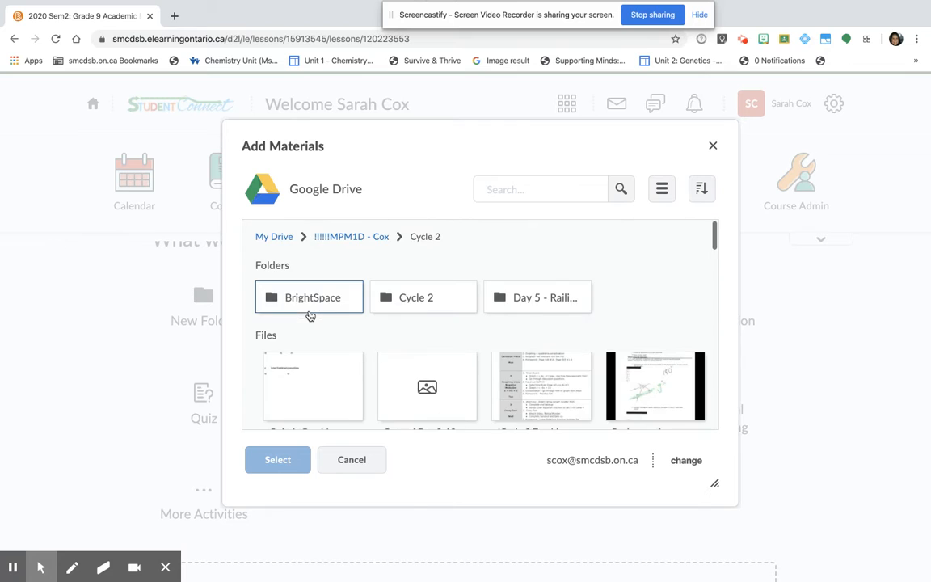
double_click(307, 299)
- Add the Day 1 Like Terms and Expanding lesson file to the lesson, allowing anyone with a link to view it
left_click(307, 306)
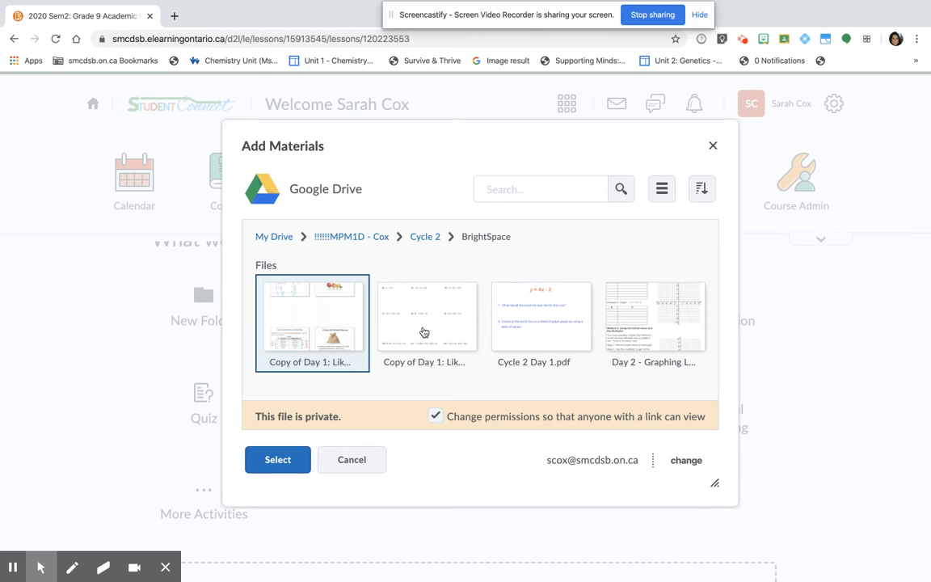
left_click(384, 299)
left_click(284, 322)
left_click(377, 309)
left_click(299, 331)
left_click(278, 462)
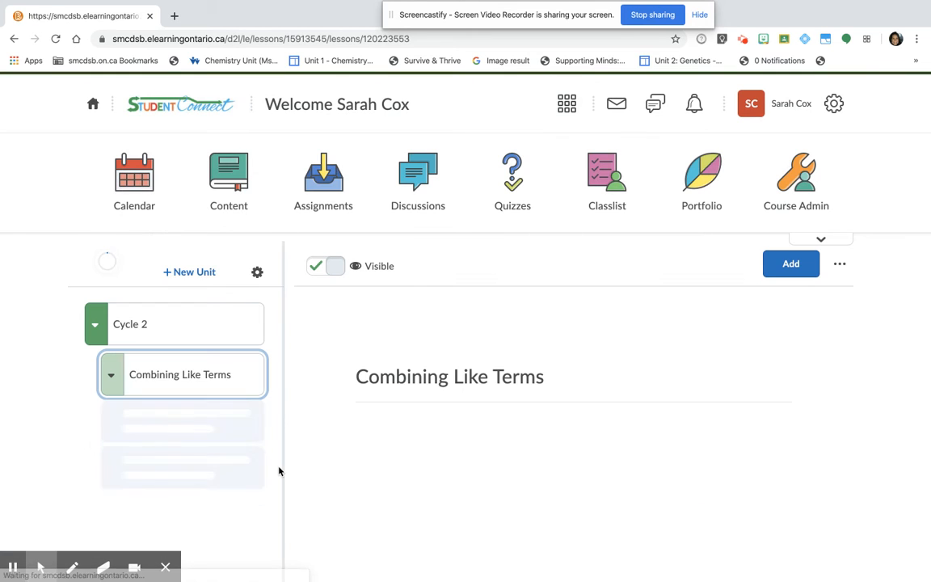
- Open the added Day 1 Like Terms and Expanding file and look through its pages
left_click(241, 428)
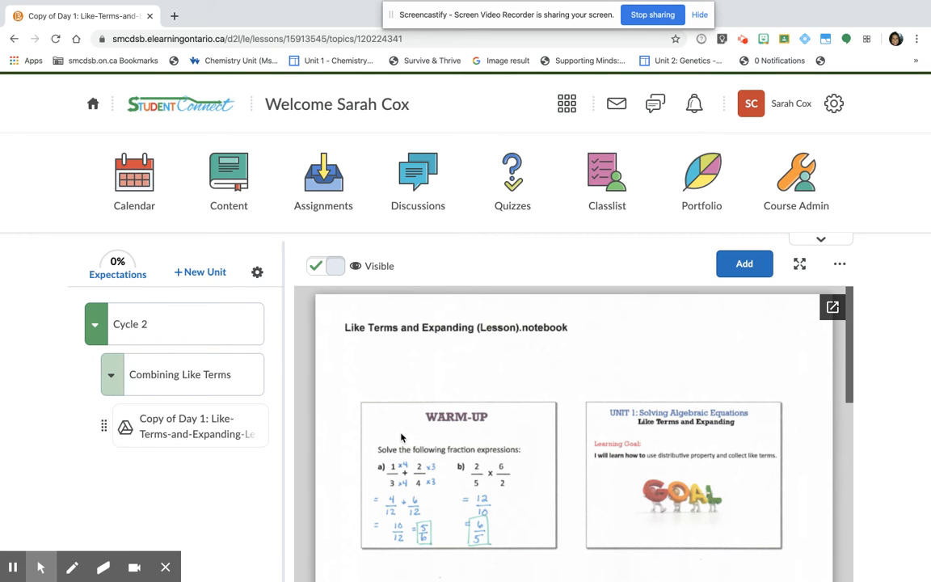
scroll(493, 441, "down", 5)
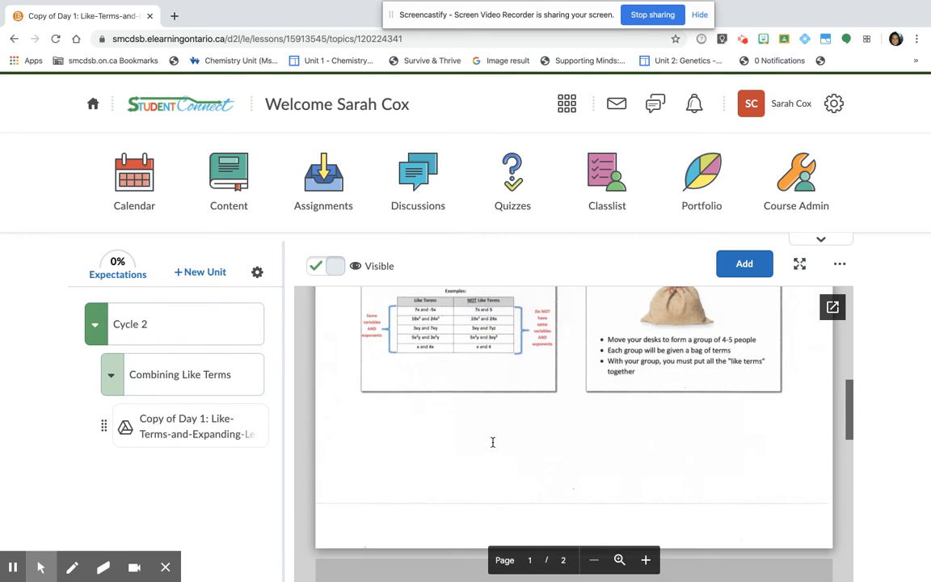
scroll(492, 442, "down", 10)
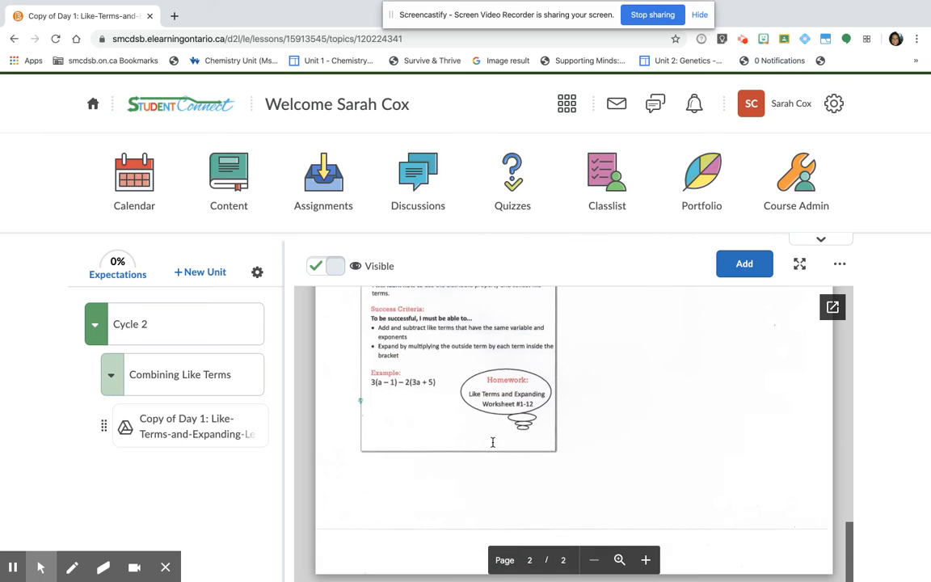
scroll(492, 442, "up", 10)
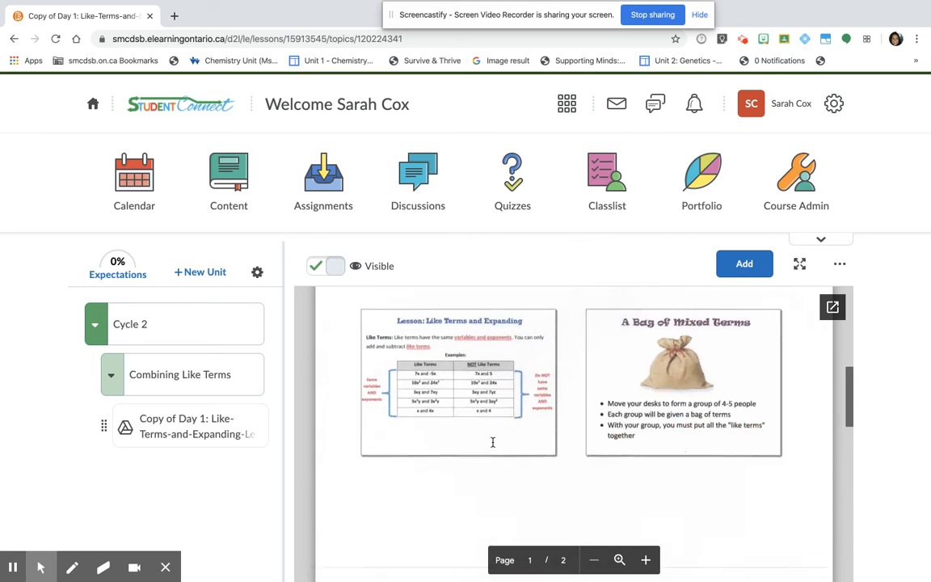
scroll(492, 442, "up", 5)
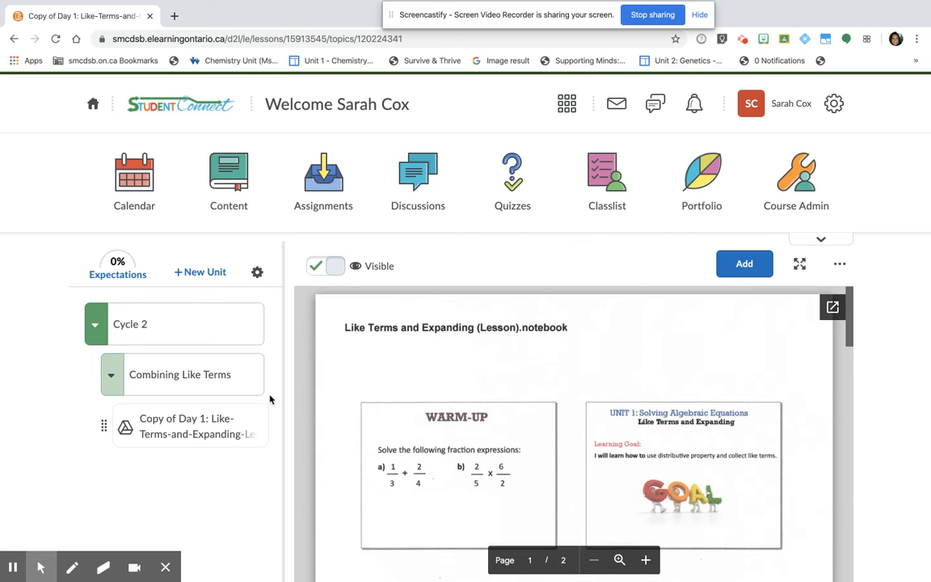
- Add the Day 1 Like Terms and Expanding Practice Questions PDF from the MPM1D Cycle 2 BrightSpace Drive folder, allowing anyone with a link to view it
left_click(728, 264)
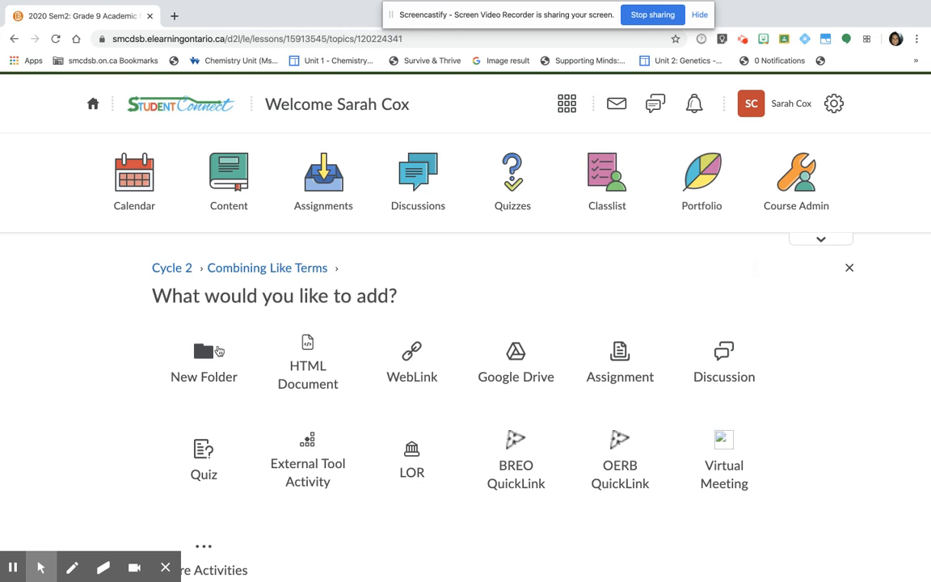
left_click(534, 338)
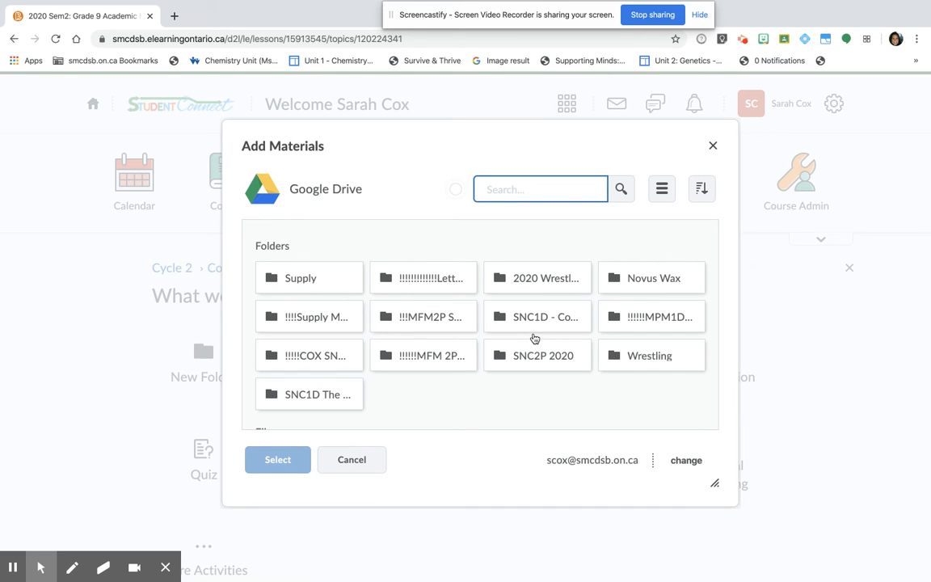
double_click(643, 326)
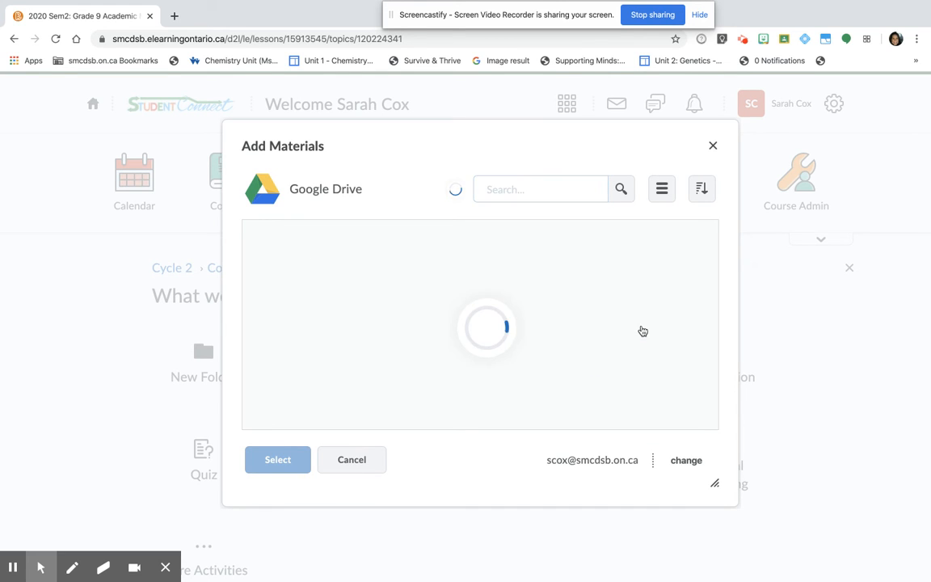
double_click(443, 339)
double_click(313, 297)
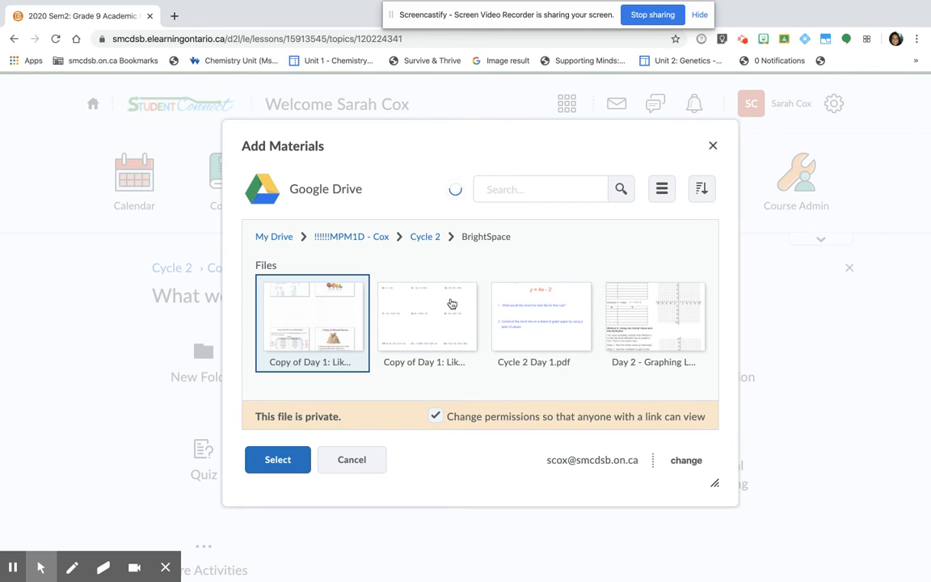
left_click(457, 318)
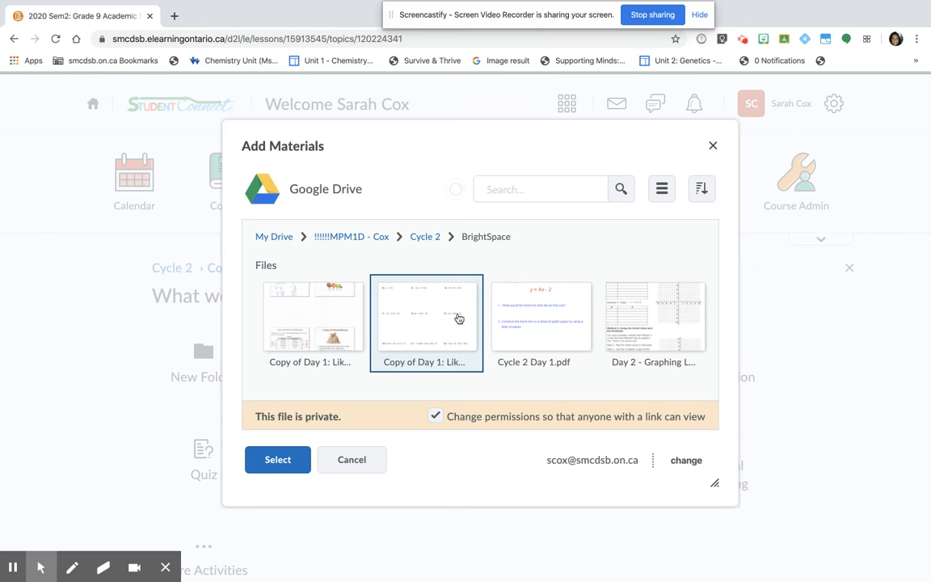
left_click(298, 296)
left_click(396, 333)
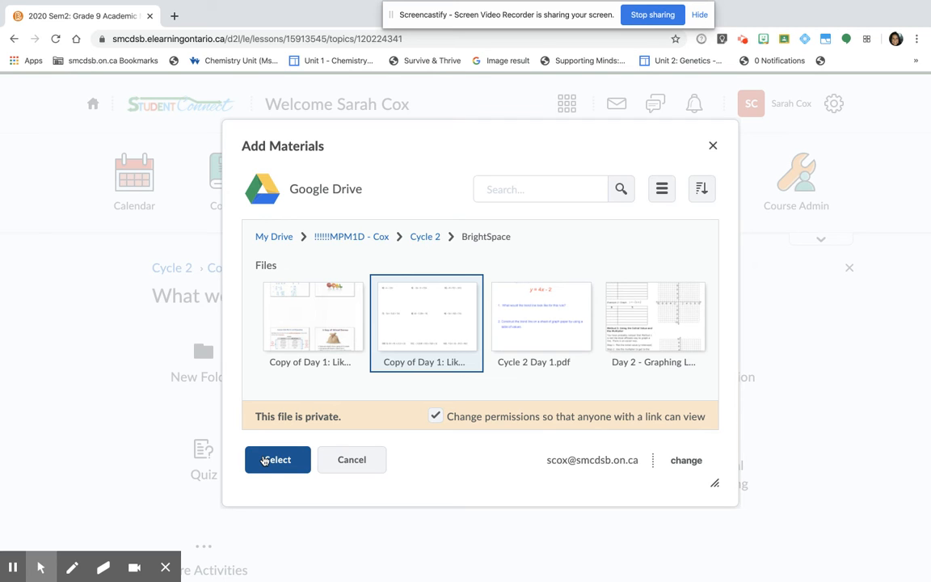
left_click(269, 461)
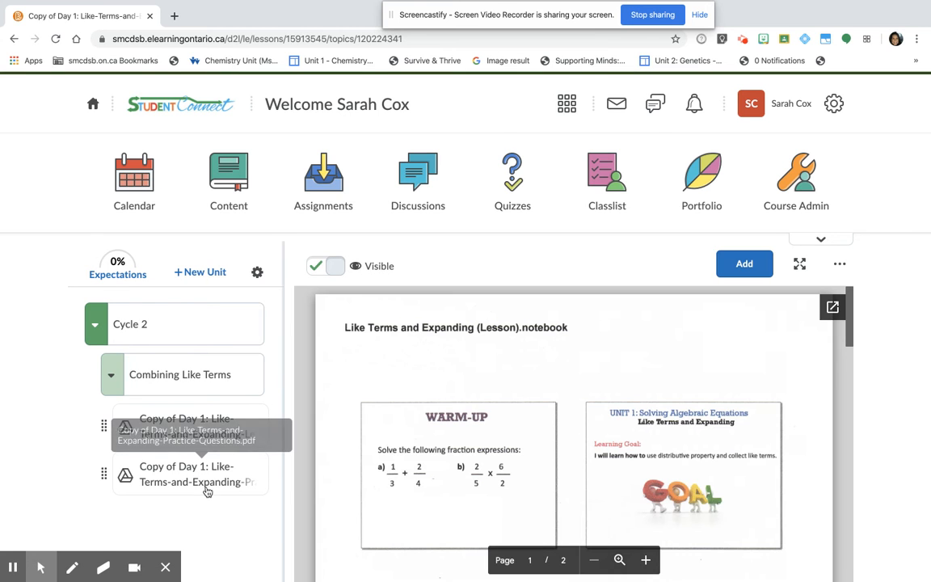
- Open the Day 1 Like Terms and Expanding lesson file in the Combining Like Terms lesson and look through its pages
left_click(208, 485)
left_click(223, 440)
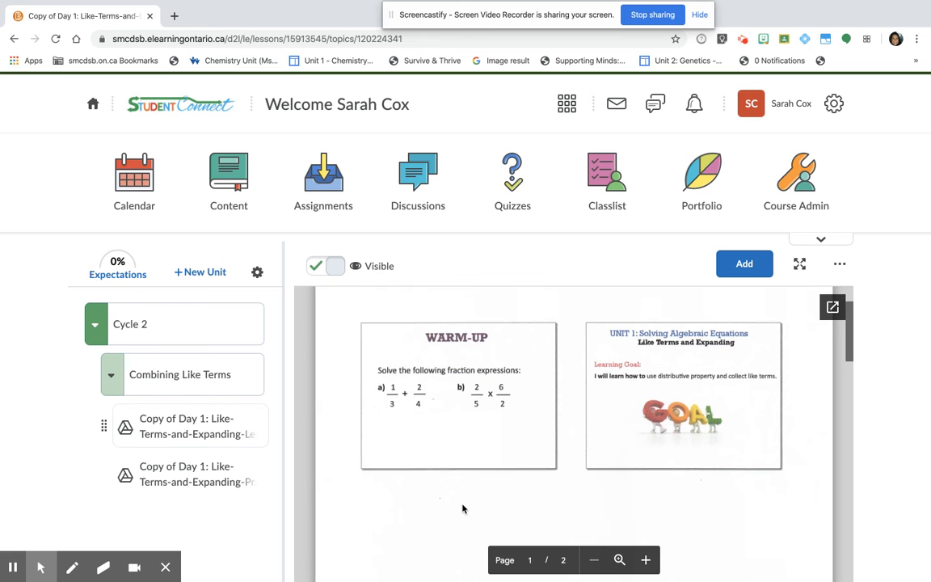
scroll(462, 508, "down", 5)
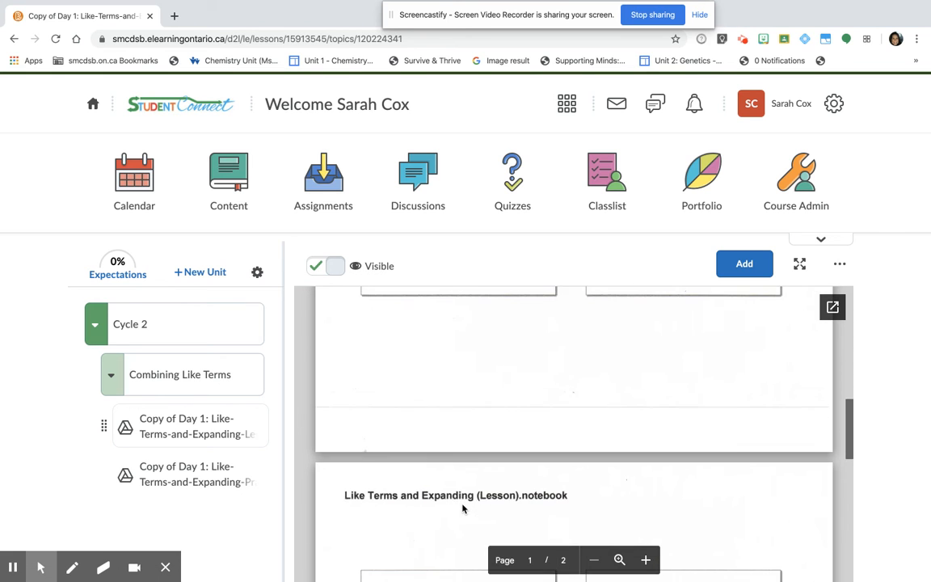
scroll(463, 508, "down", 10)
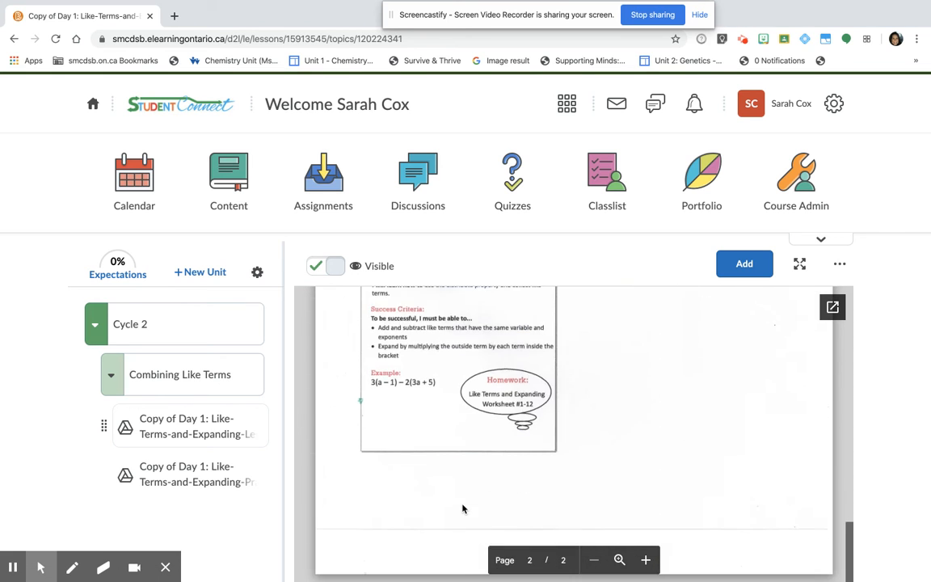
scroll(462, 507, "up", 15)
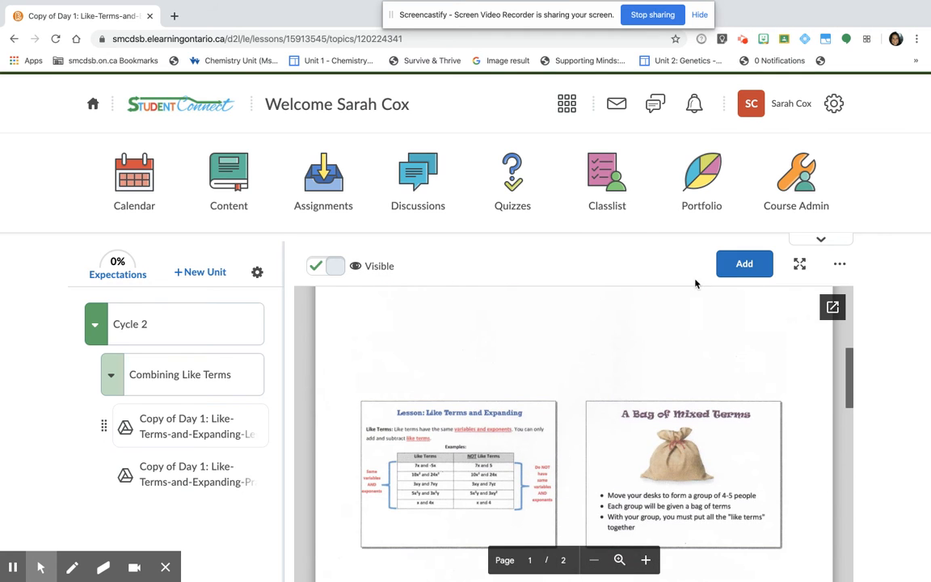
- Add Untitled 10.mp4 from the MFM2P Spiral Cycle 2 BrightSpace Drive folder, viewable by anyone with a link, and open it in the lesson
left_click(742, 266)
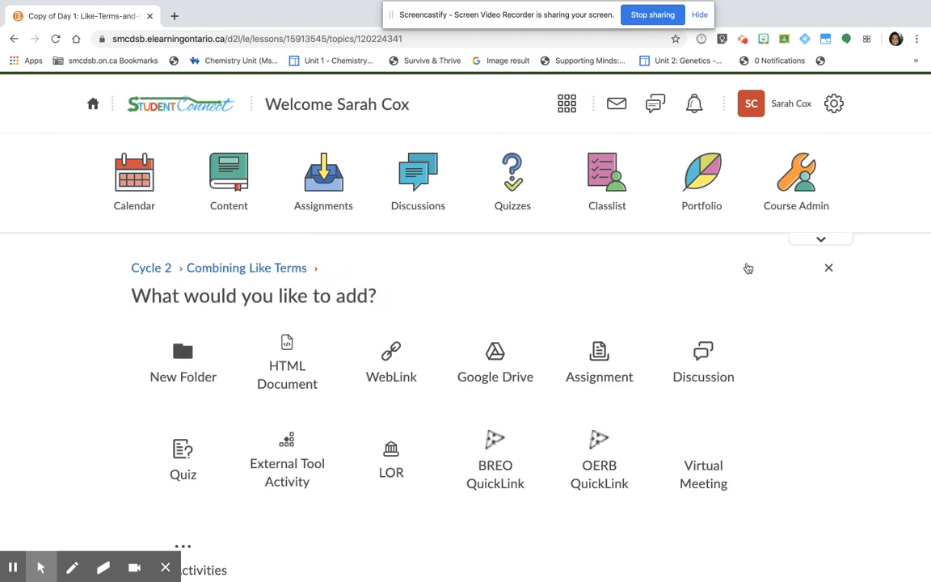
left_click(514, 370)
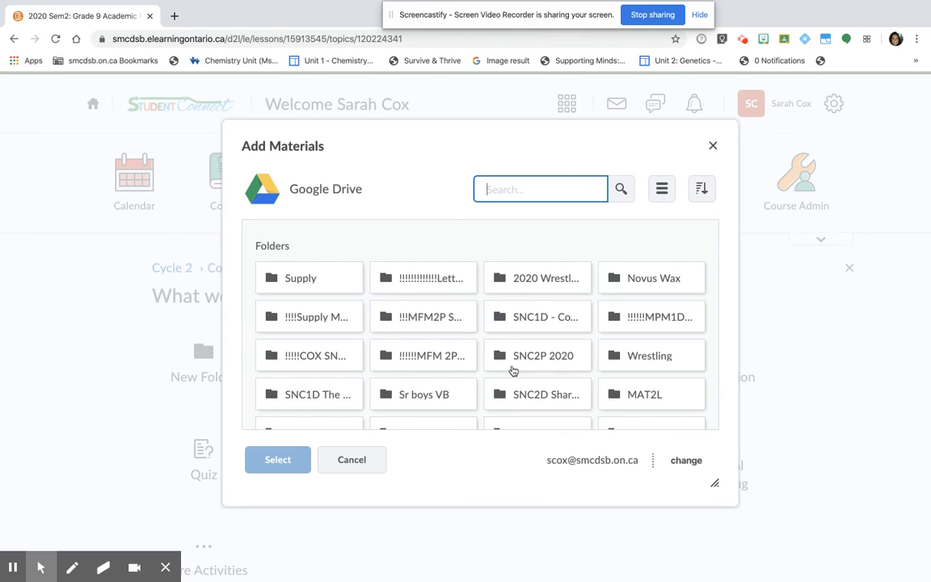
double_click(451, 327)
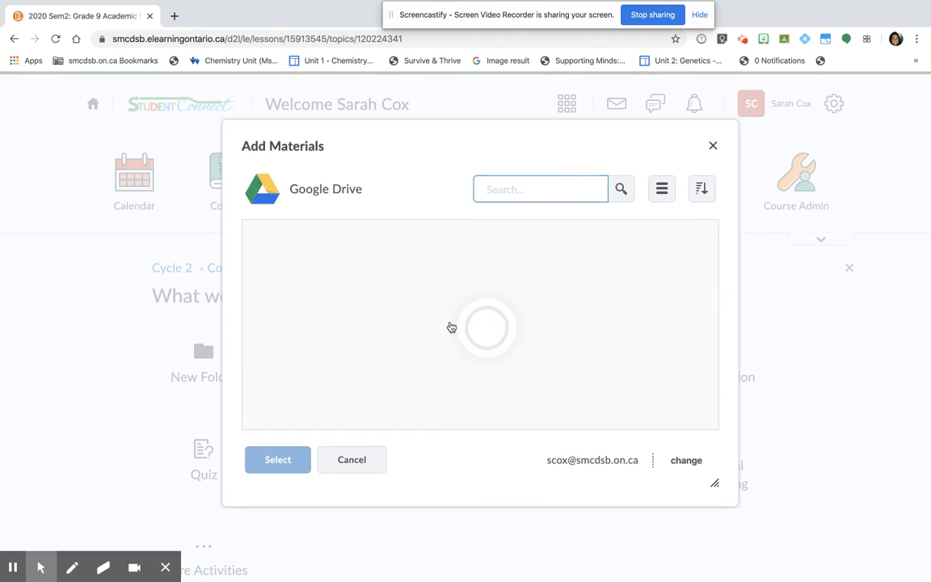
double_click(358, 339)
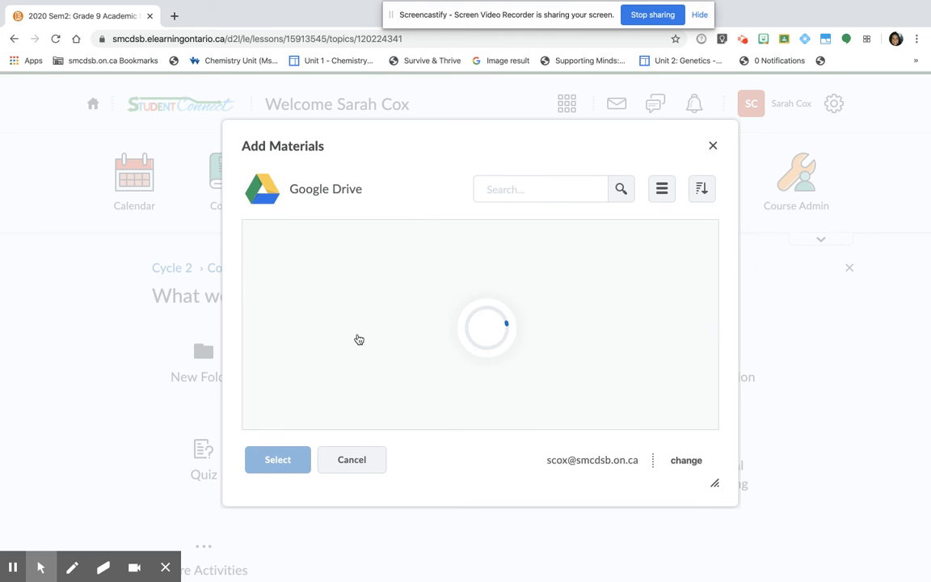
double_click(338, 305)
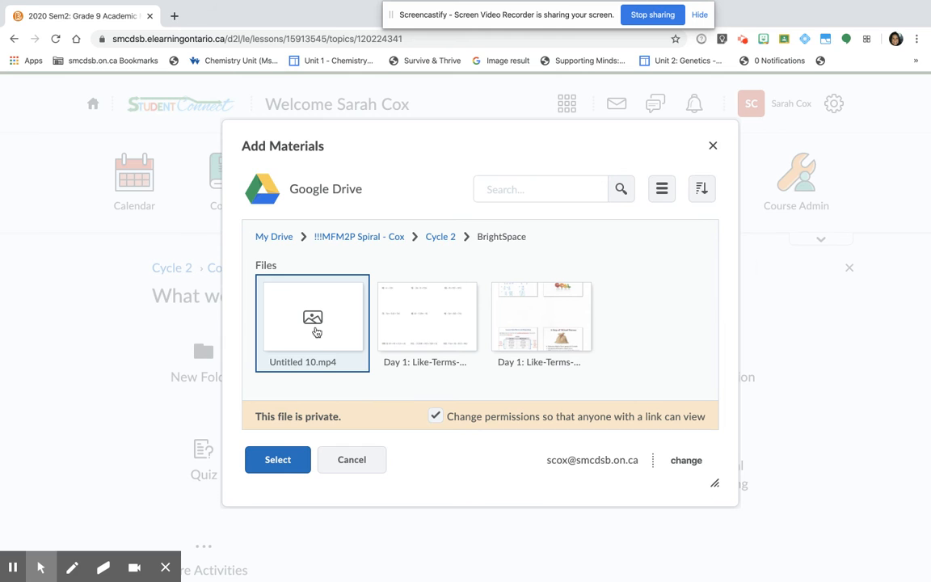
left_click(277, 462)
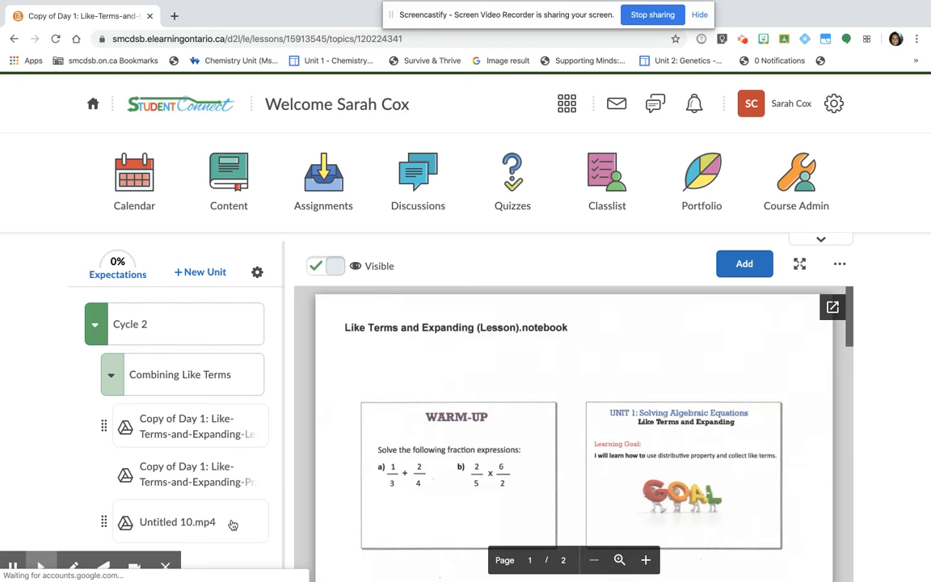
left_click(263, 508)
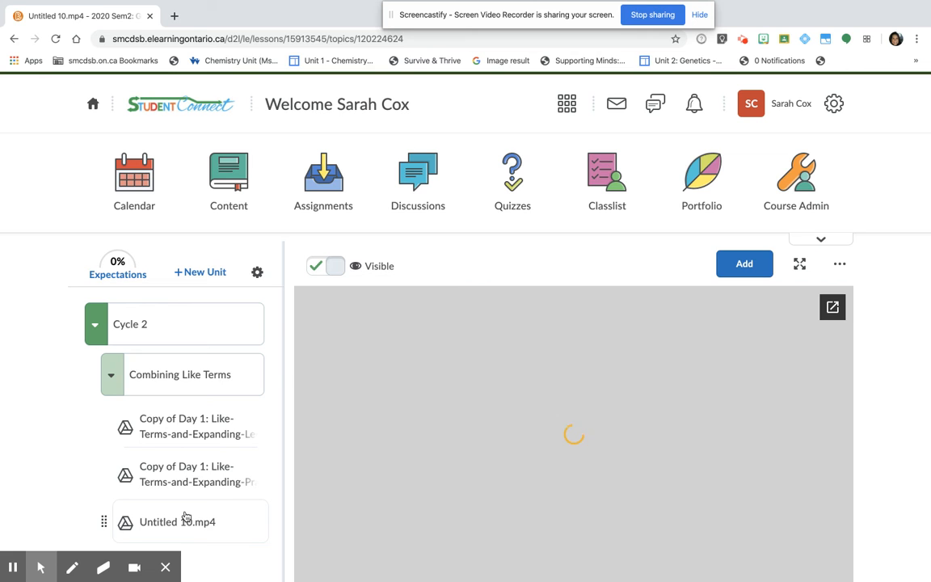
- Rename the lesson notes material as "Day 1: Like-Terms-and-Expanding-Lesson-Notes.pdf" and save it
right_click(190, 433)
left_click(107, 434)
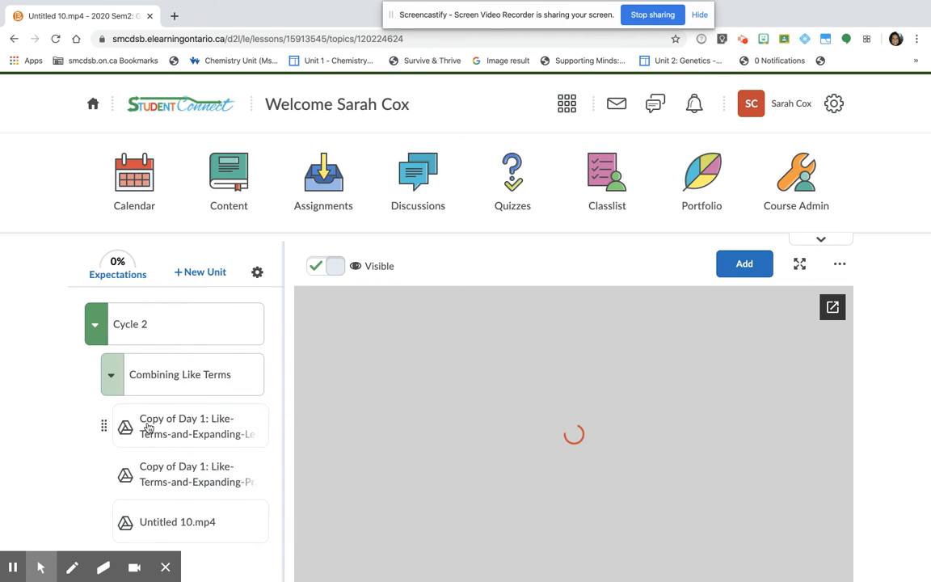
left_click(161, 422)
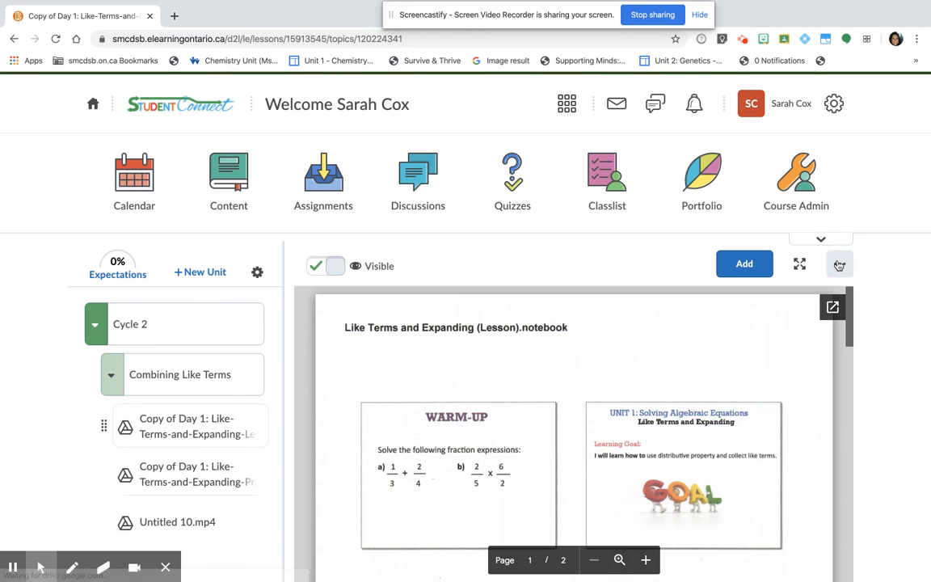
left_click(839, 263)
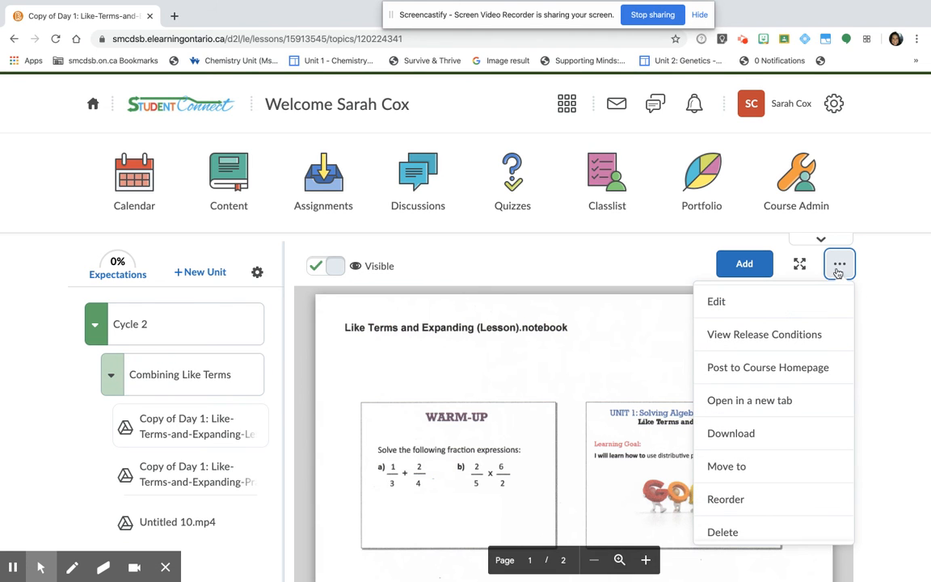
left_click(806, 301)
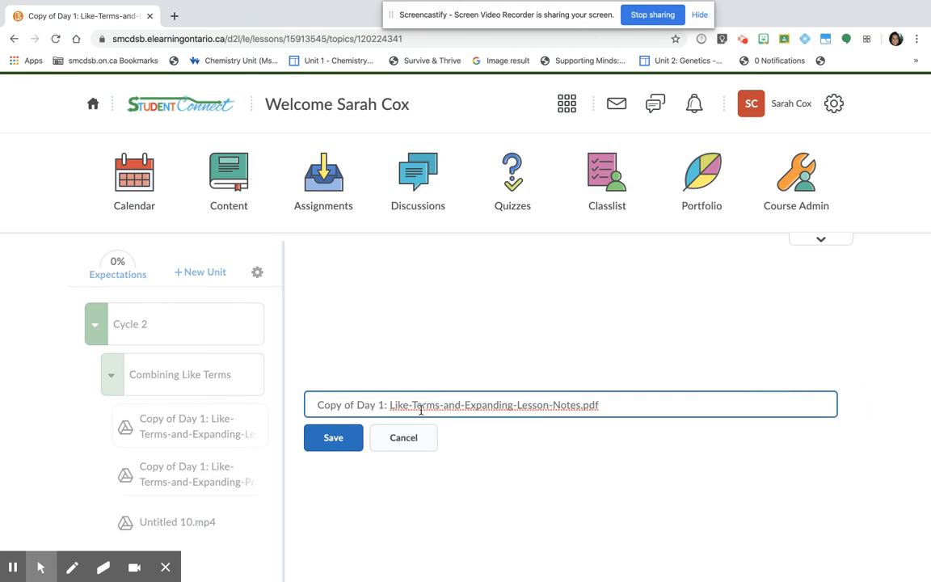
left_click_drag(355, 405, 259, 390)
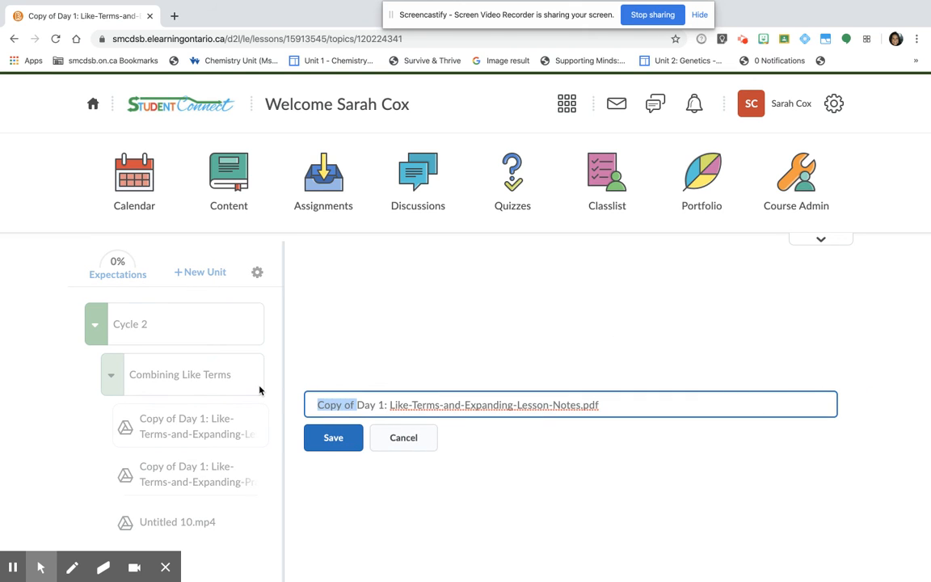
key("BackSpace")
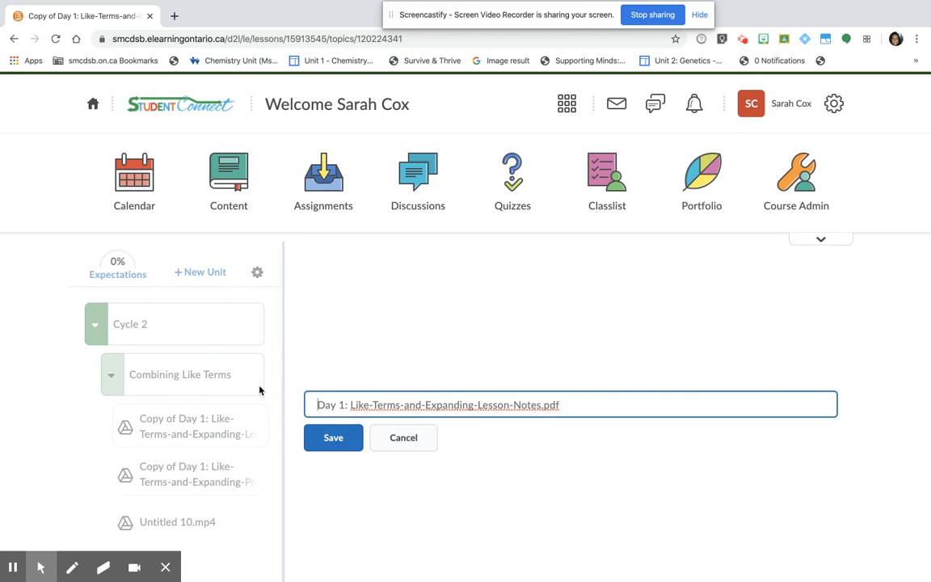
left_click(342, 449)
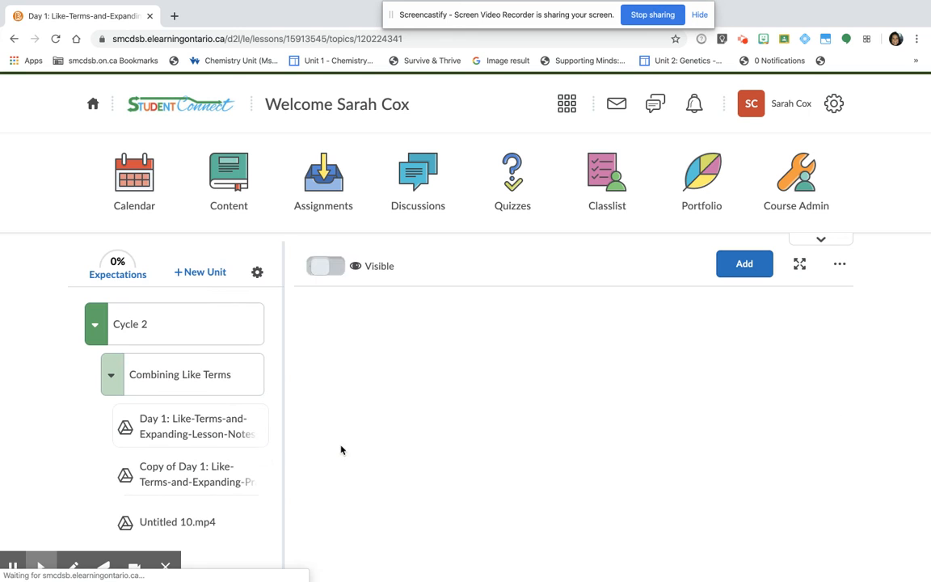
- Rename the practice questions material as "Day 1: Like-Terms-and-Expanding-Practice-Questions.pdf" and save it
left_click(233, 474)
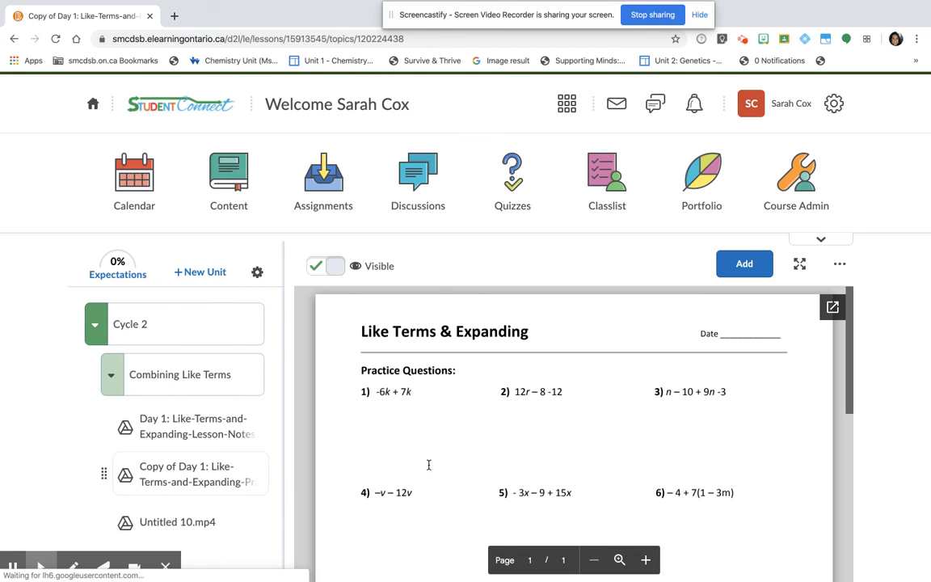
left_click(839, 264)
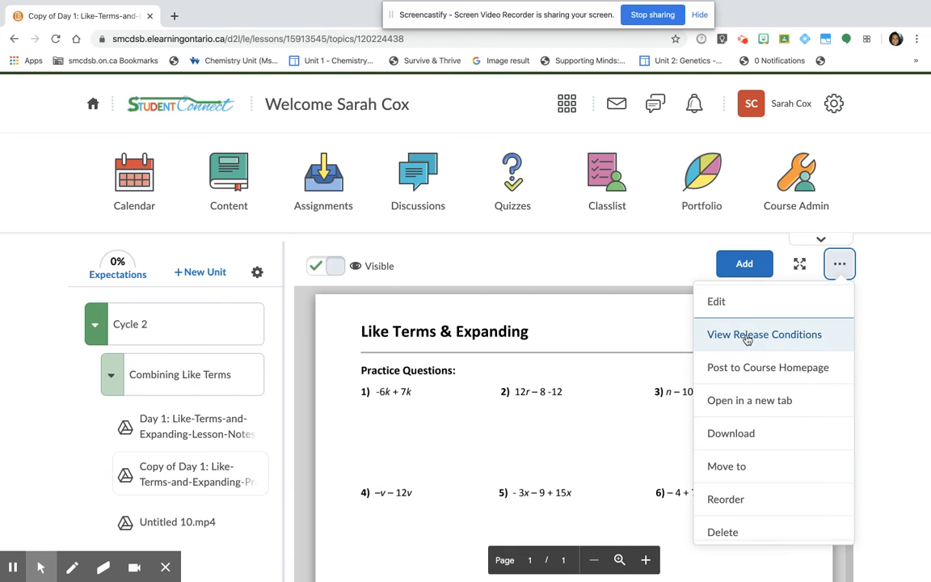
left_click(656, 301)
type("D")
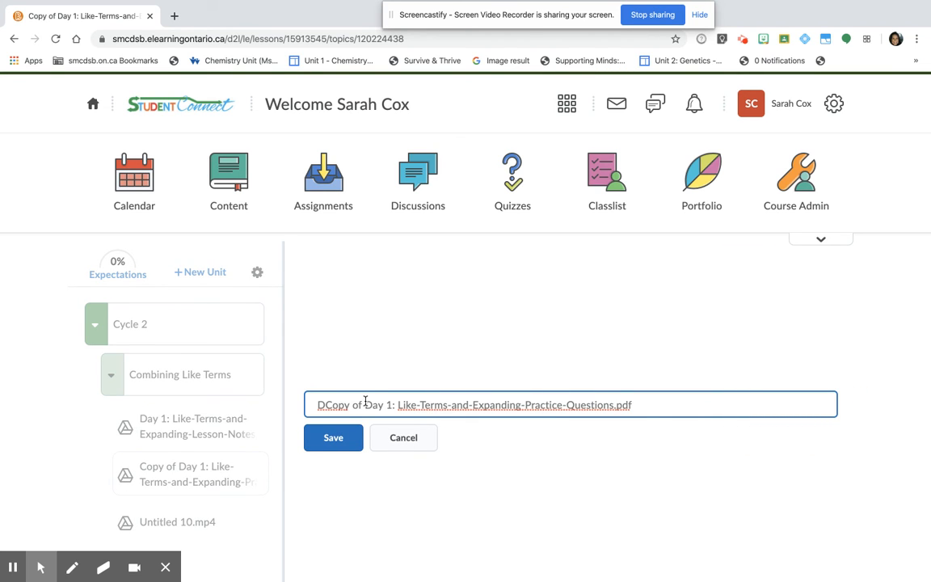
left_click_drag(365, 402, 293, 403)
key("BackSpace")
left_click(321, 434)
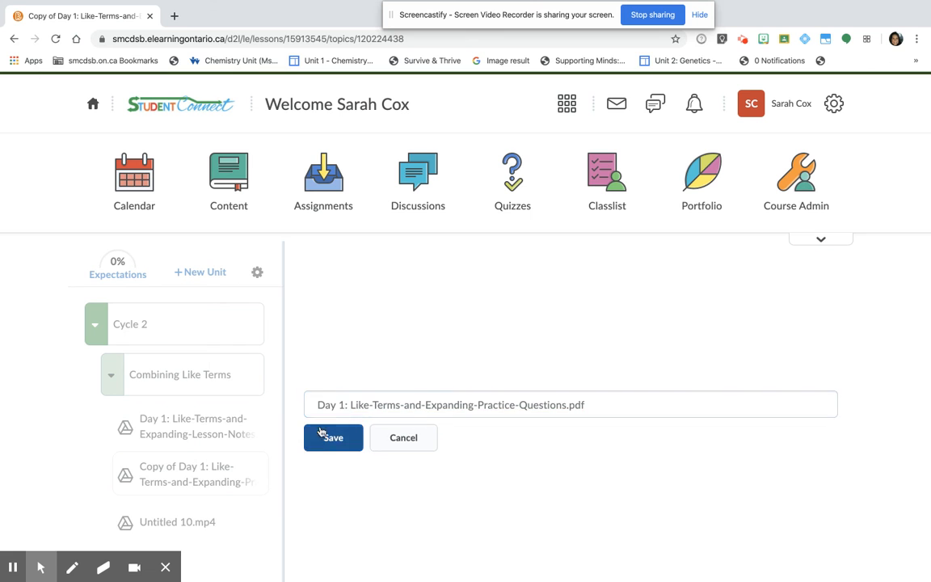
- Rename the Untitled 10.mp4 video material as "Day 1 Lesson" and save it
left_click(229, 522)
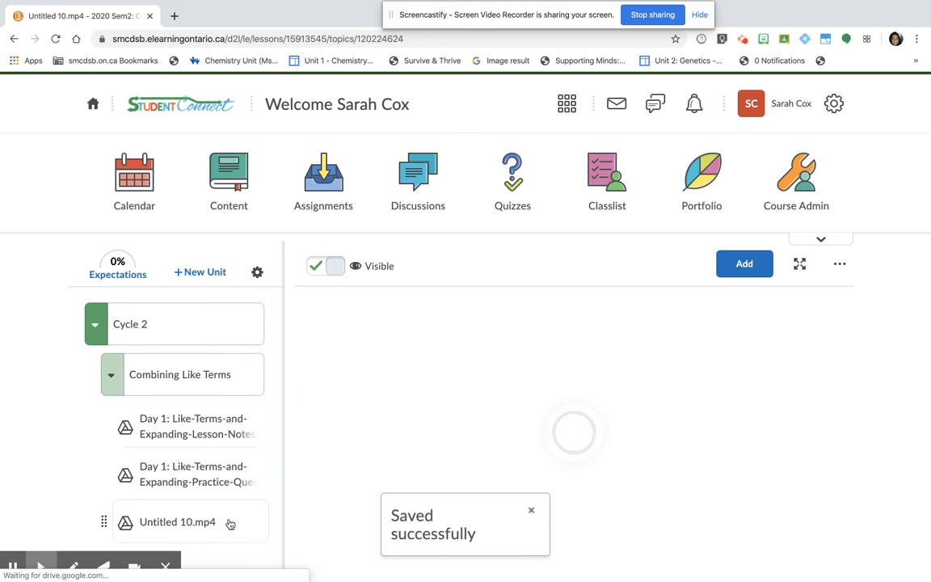
left_click(838, 265)
left_click(800, 300)
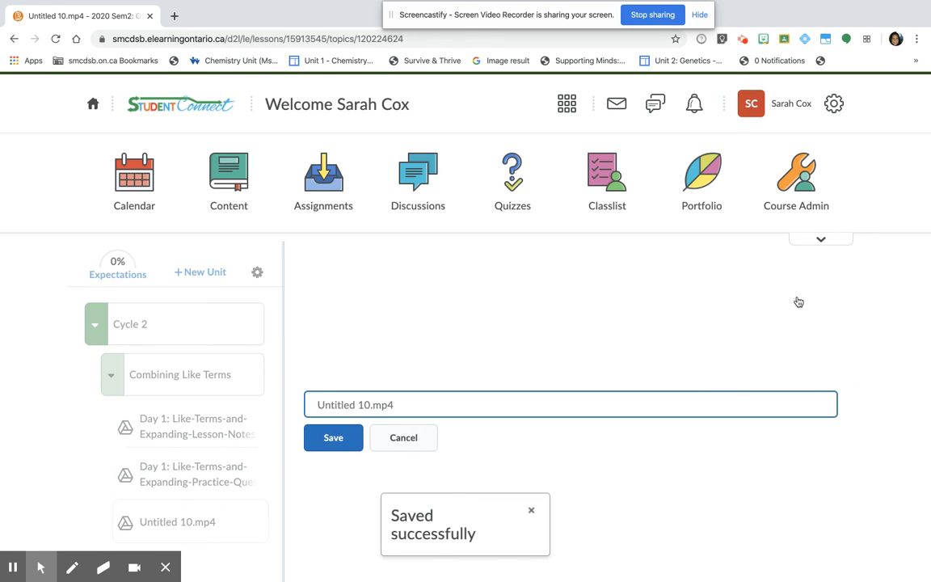
left_click_drag(429, 403, 228, 388)
type("Day 1 Lesson")
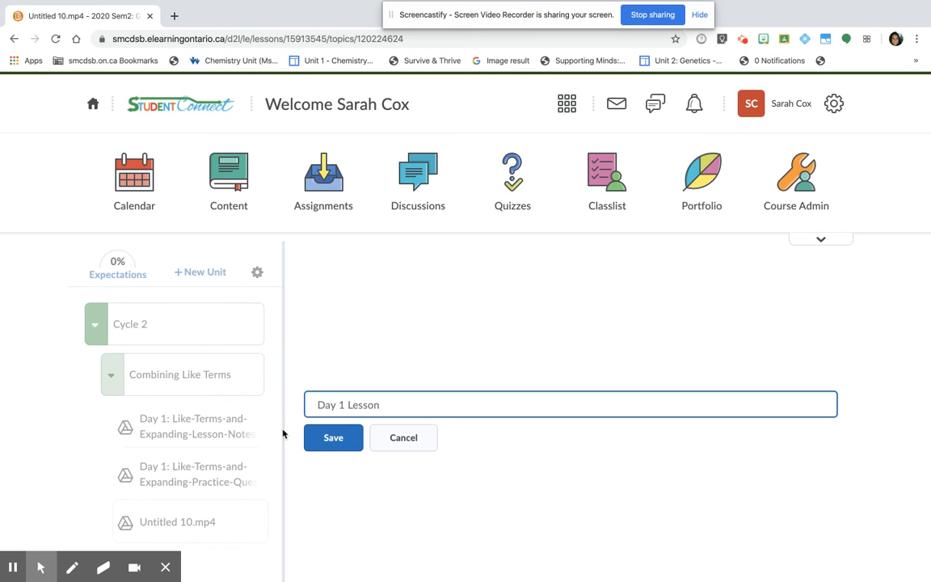
left_click(317, 445)
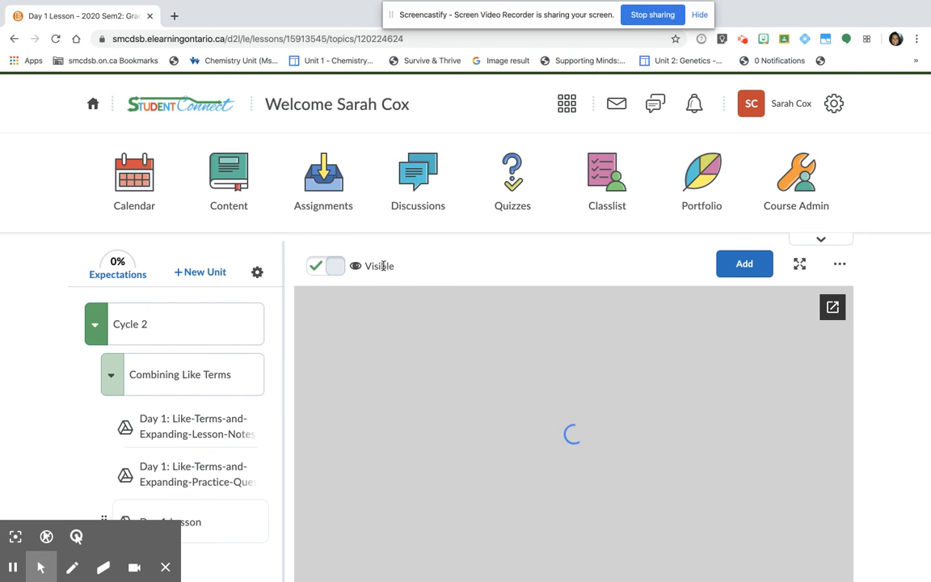
- View the practice questions and the lesson notes in the Combining Like Terms lesson
left_click(212, 424)
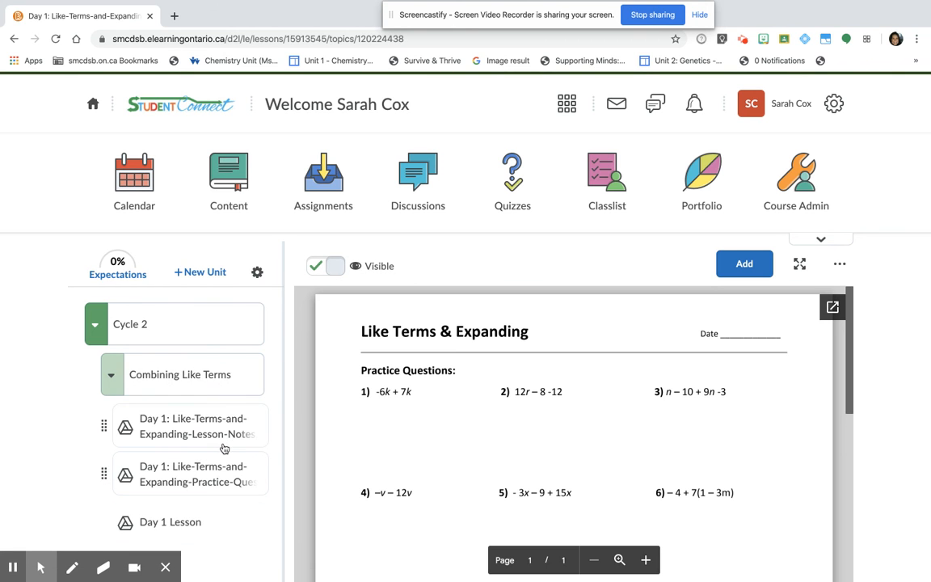
left_click(234, 428)
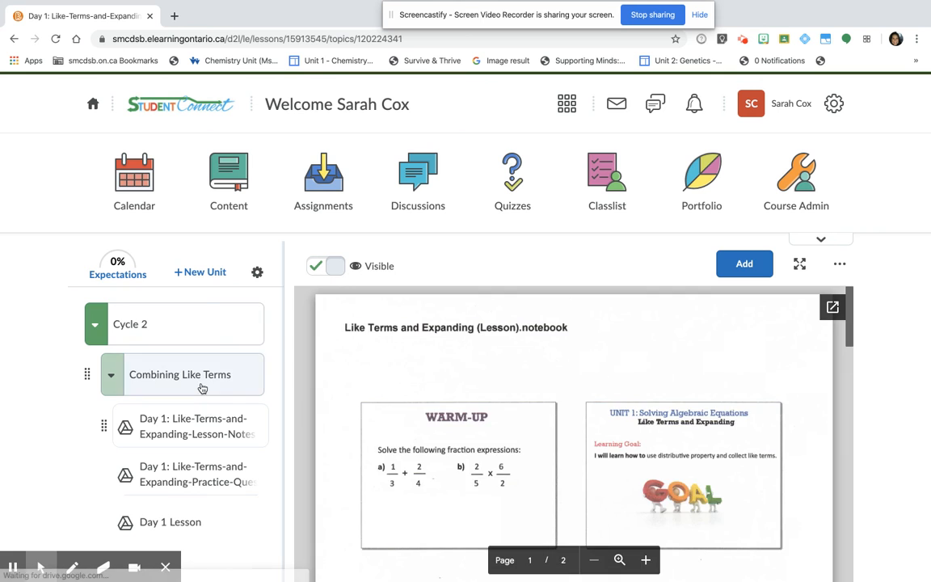
- Return to the Cycle 2 unit and switch the course to the student view
left_click(202, 386)
left_click(214, 339)
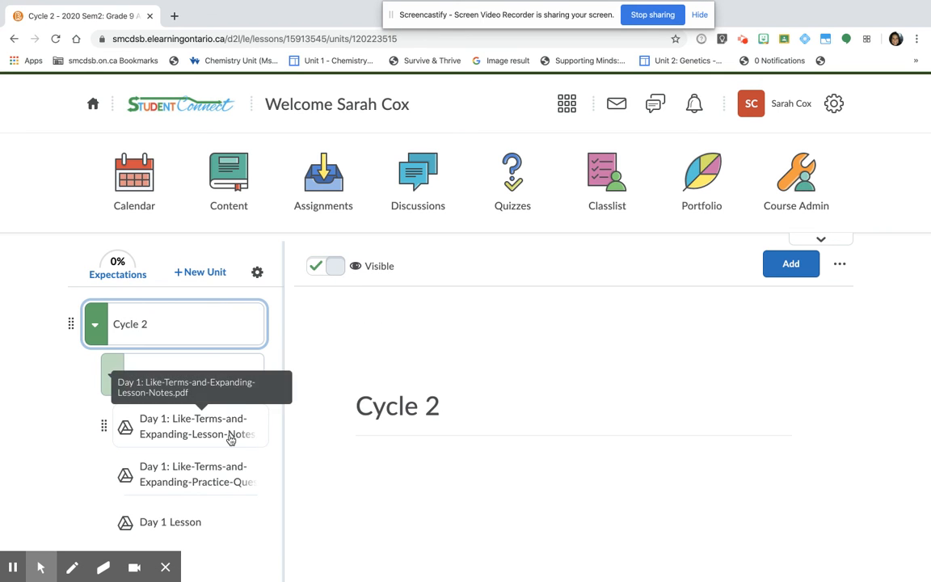
left_click(768, 104)
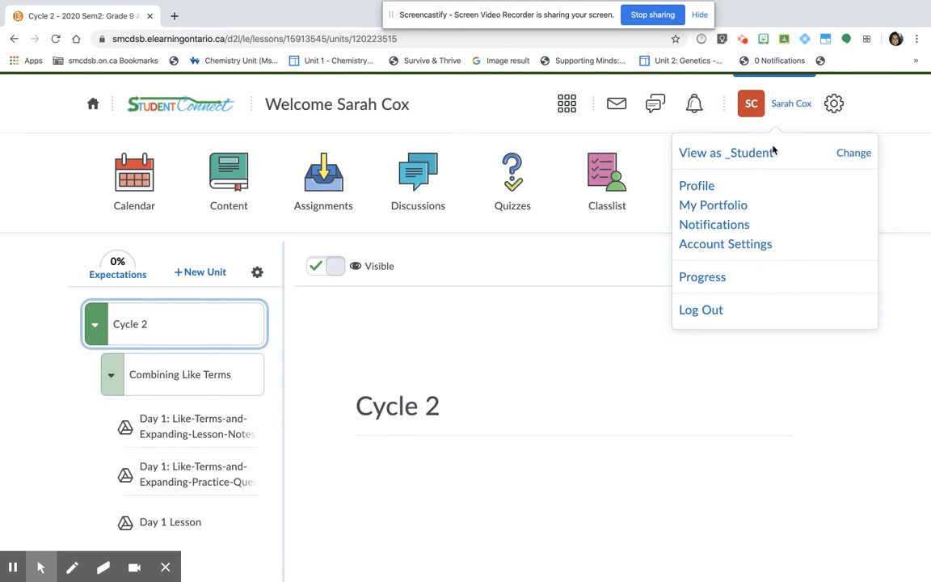
left_click(764, 155)
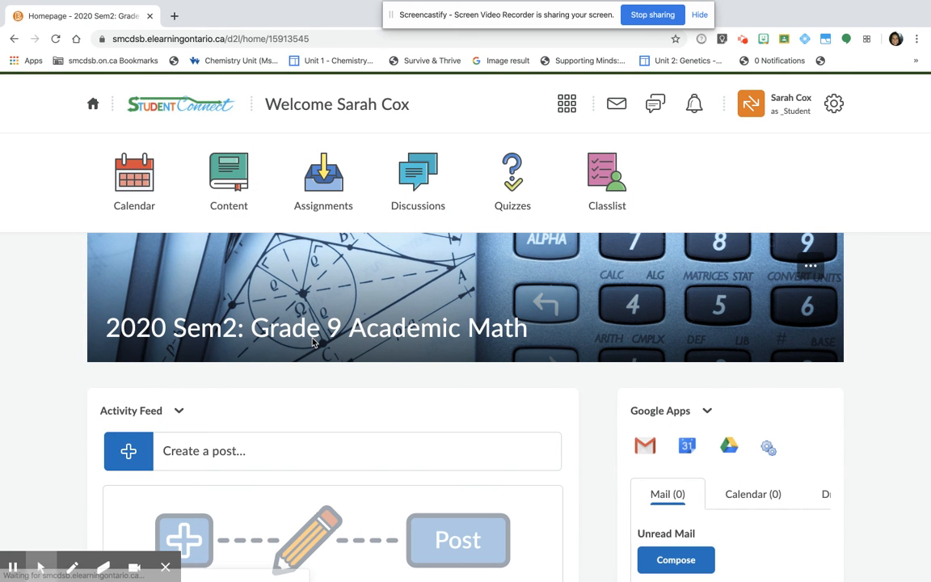
- Open the course content as a student and expand Cycle 2 and its Combining Like Terms lesson
left_click(227, 202)
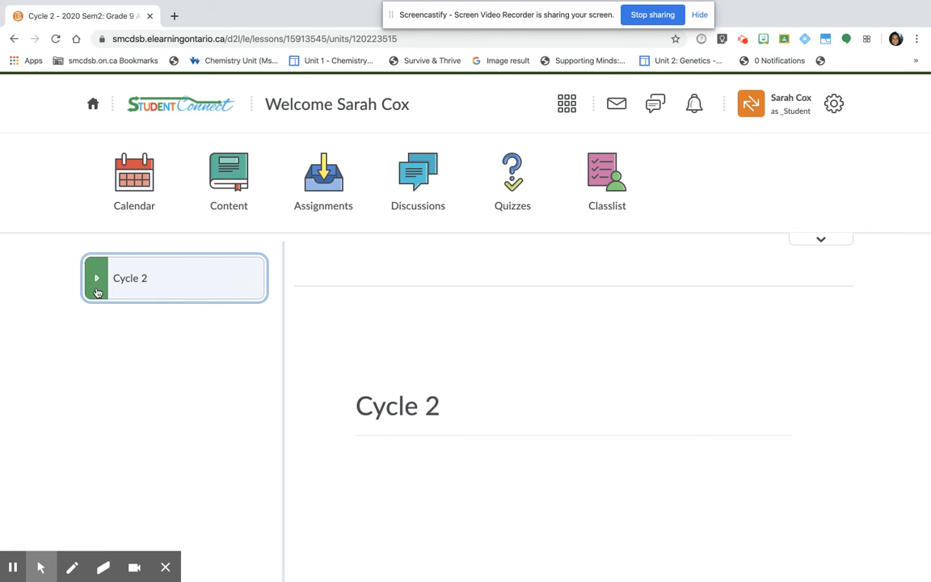
left_click(96, 282)
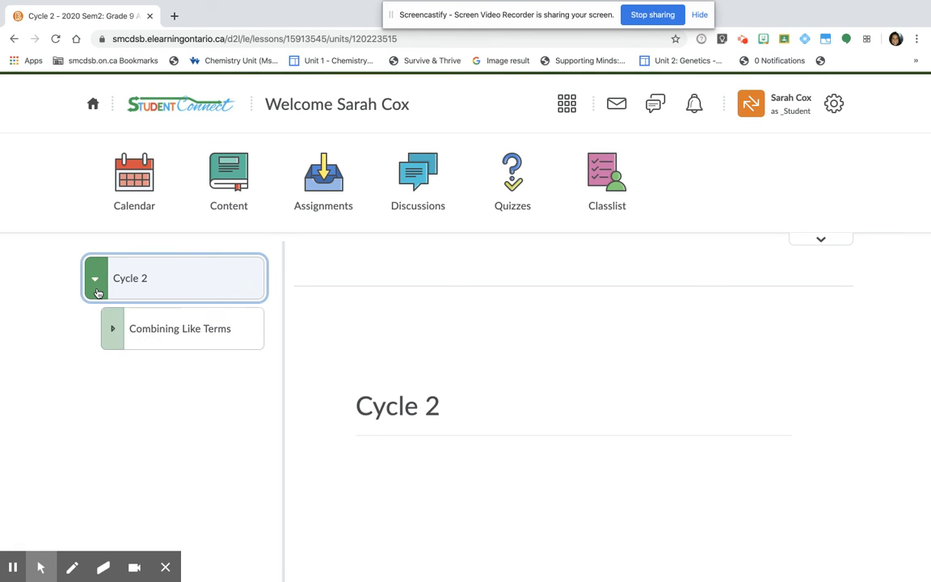
left_click(112, 330)
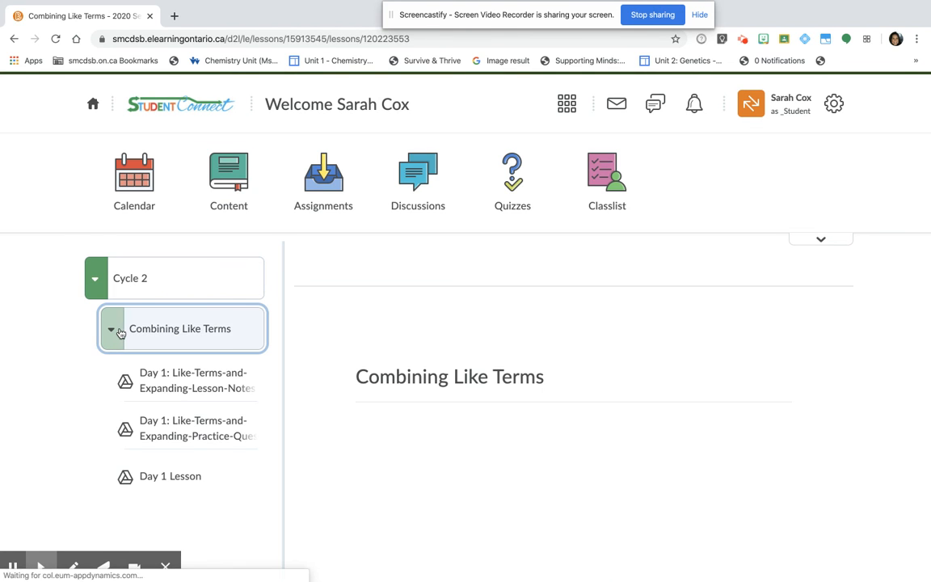
- View the lesson notes, practice questions and Day 1 Lesson as a student, and return to the teacher view
left_click(178, 404)
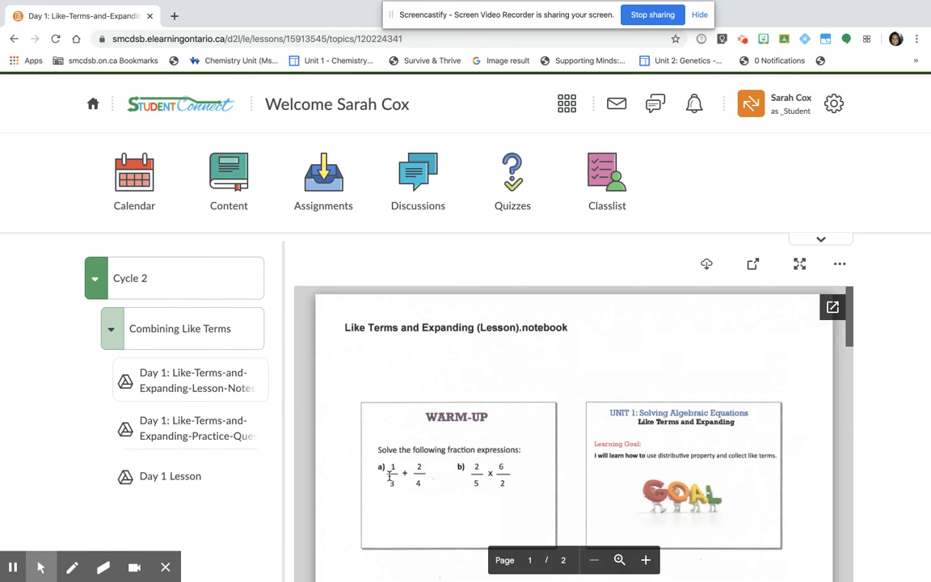
scroll(389, 474, "down", 15)
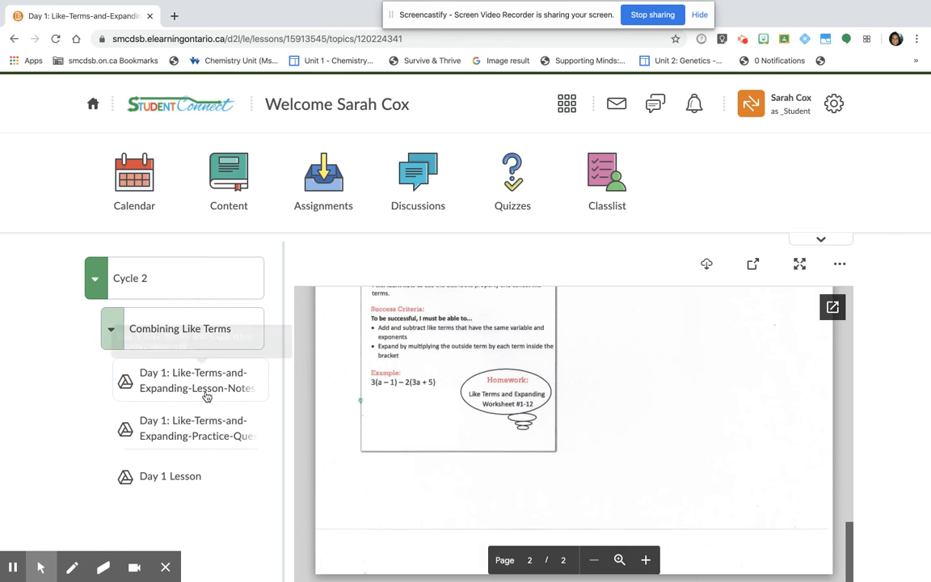
left_click(216, 438)
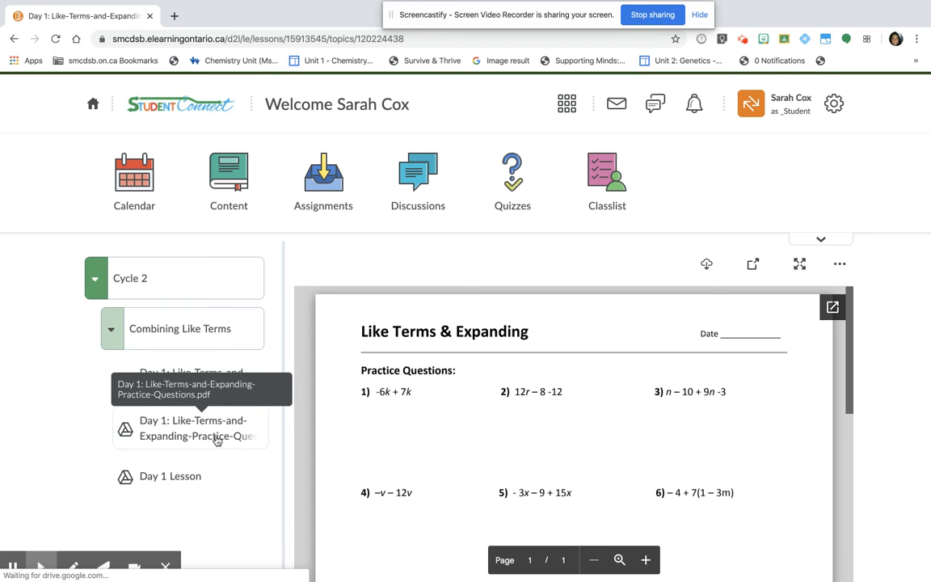
scroll(346, 468, "down", 5)
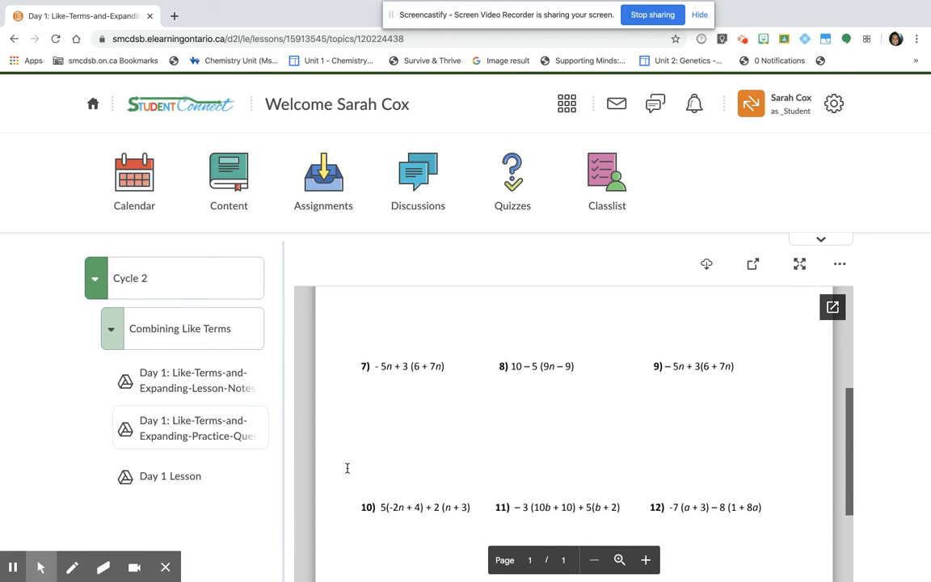
left_click(242, 487)
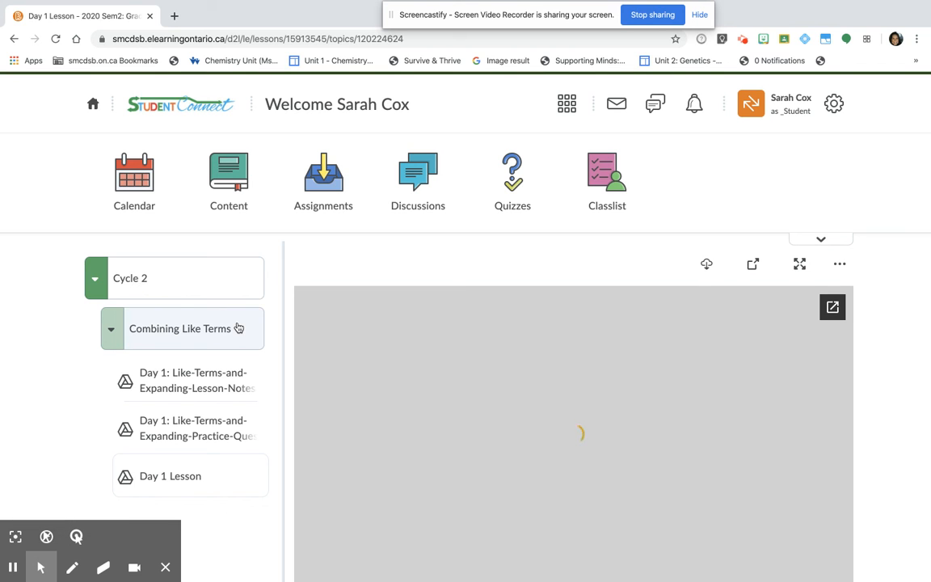
left_click(768, 106)
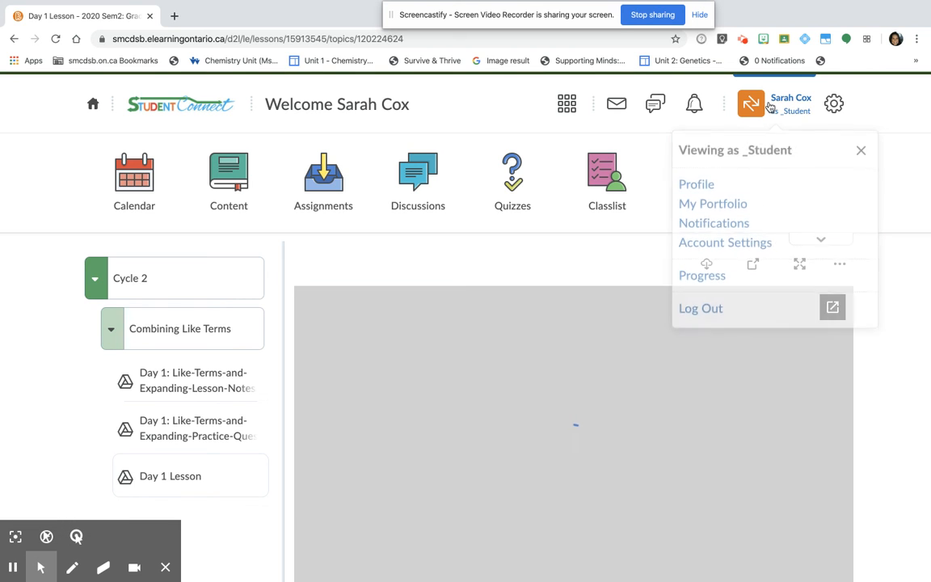
left_click(859, 153)
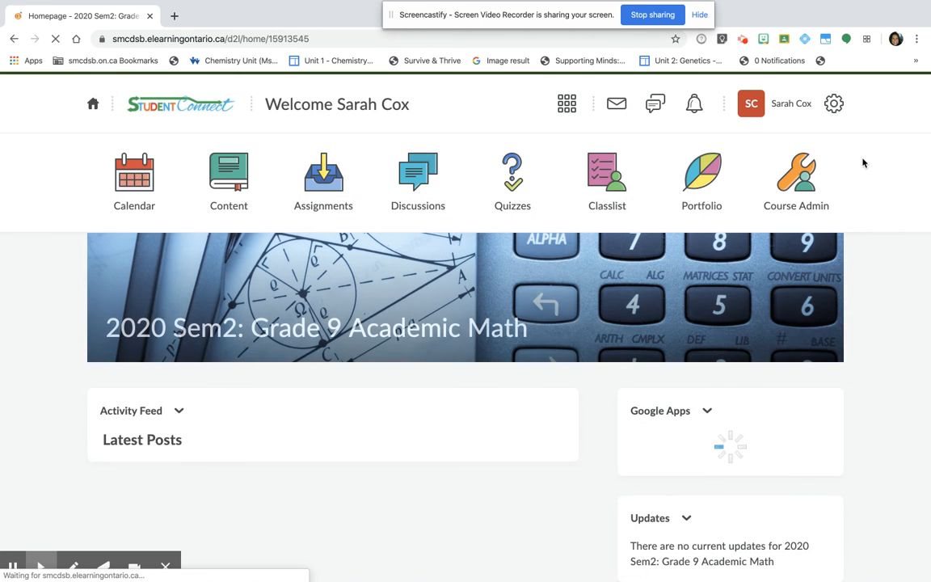
- Start a new message post in the Activity Feed on the course homepage
left_click(308, 457)
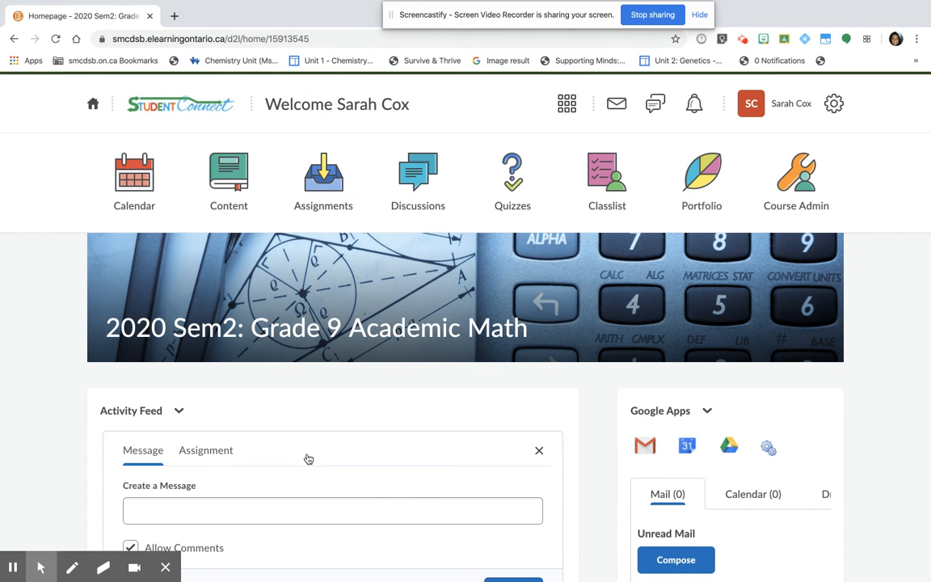
left_click(255, 501)
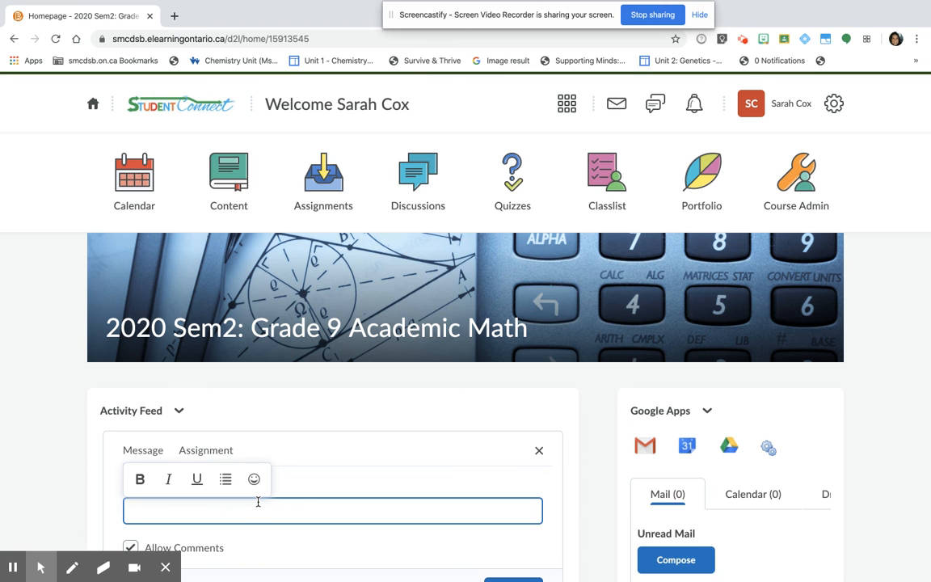
scroll(258, 502, "down", 5)
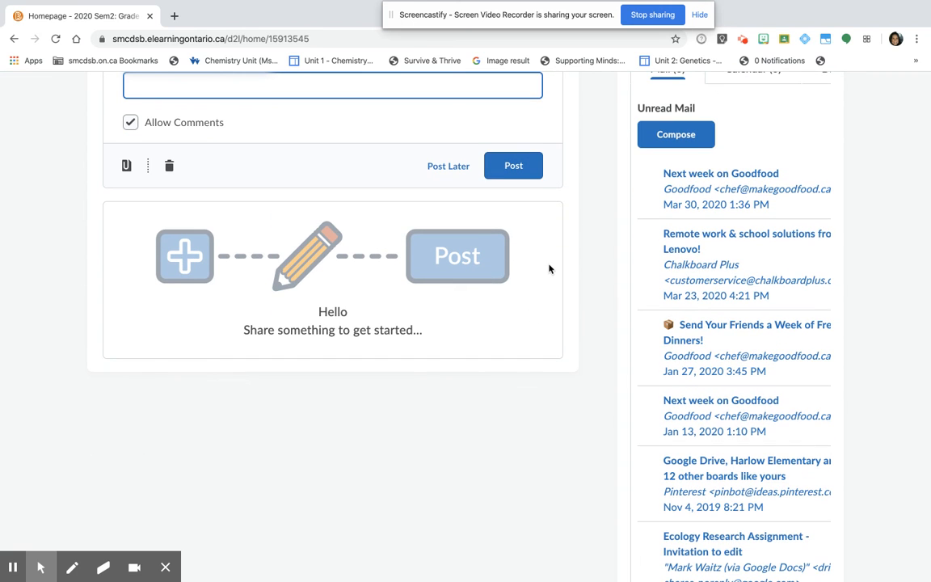
scroll(550, 268, "up", 5)
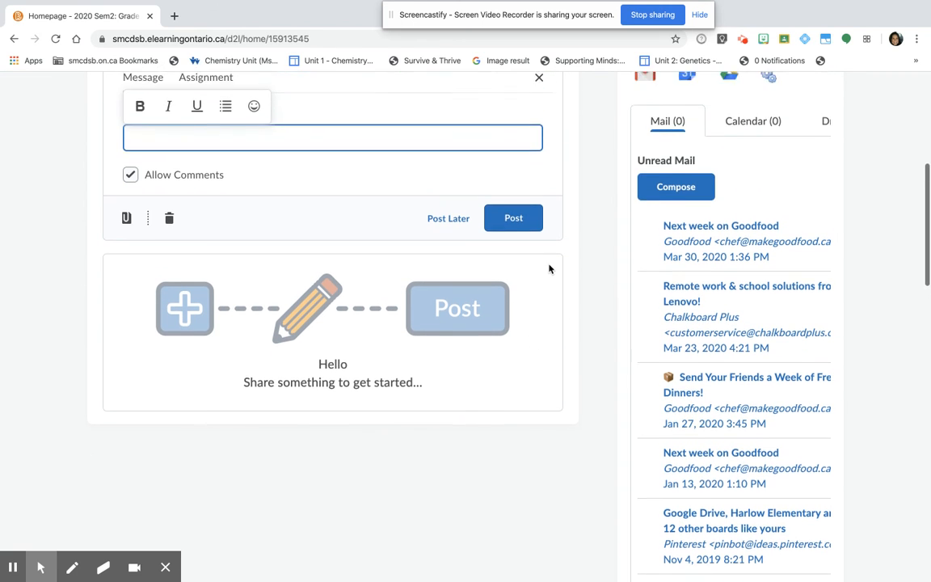
scroll(550, 268, "down", 3)
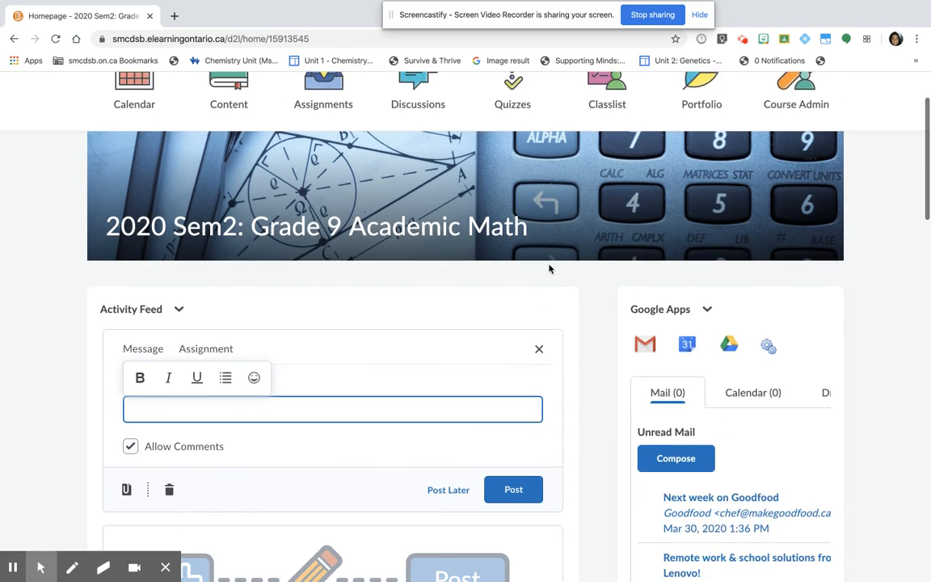